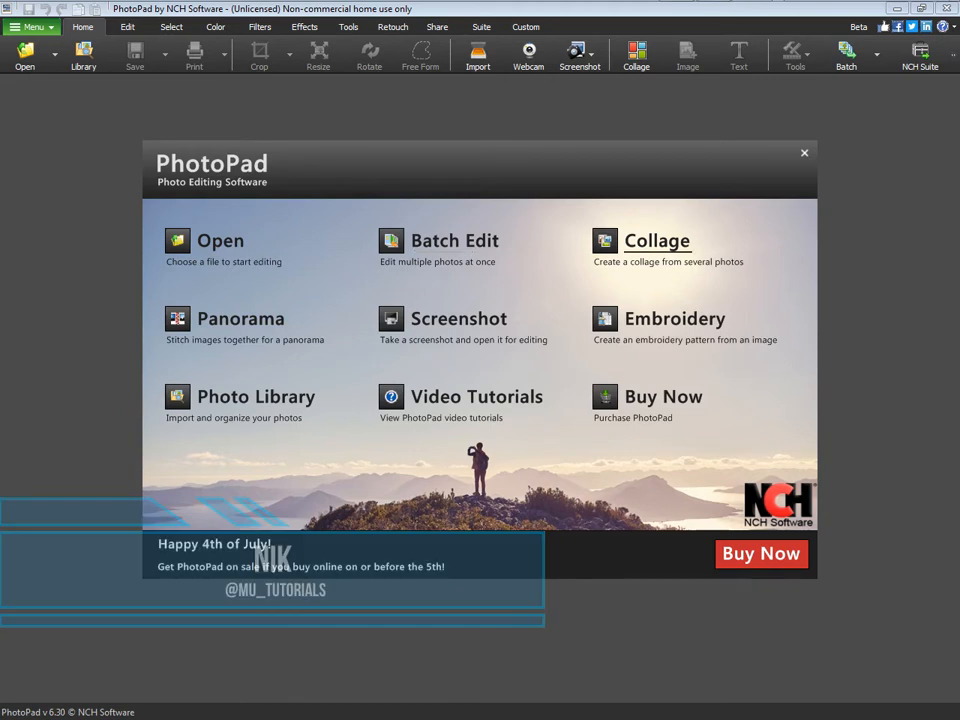
# Start a new collage from several photos
pyautogui.click(657, 241)
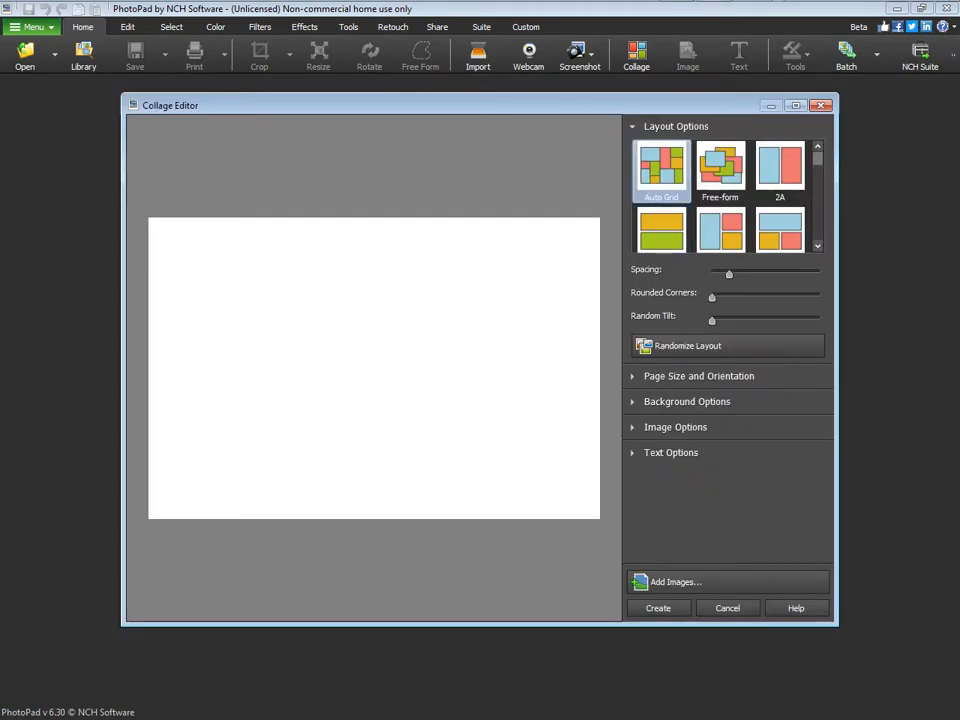
# Look through the source images in the "its budget" folder under MULTIIDEA GROUPS on drive D in the file explorer
pyautogui.click(74, 15)
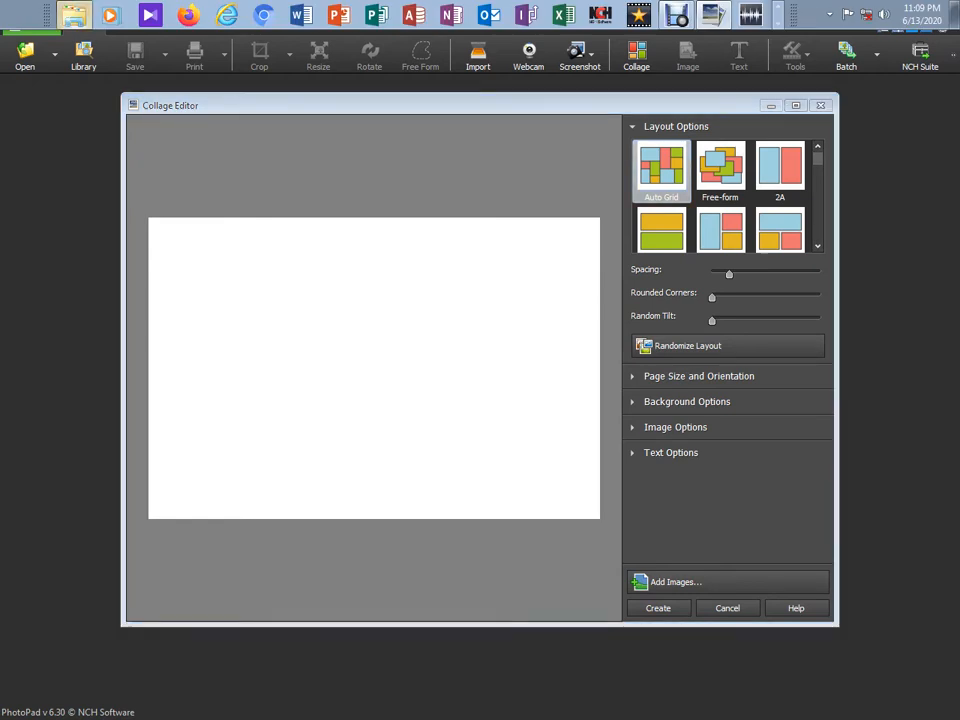
pyautogui.click(256, 387)
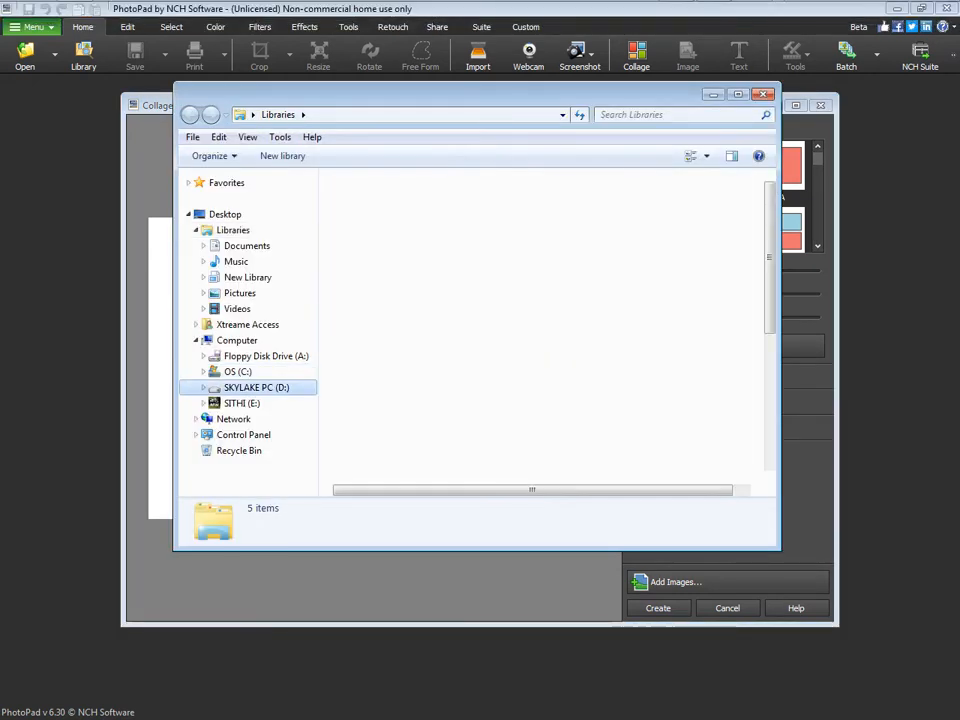
pyautogui.click(365, 326)
pyautogui.scroll(-5, 540, 412)
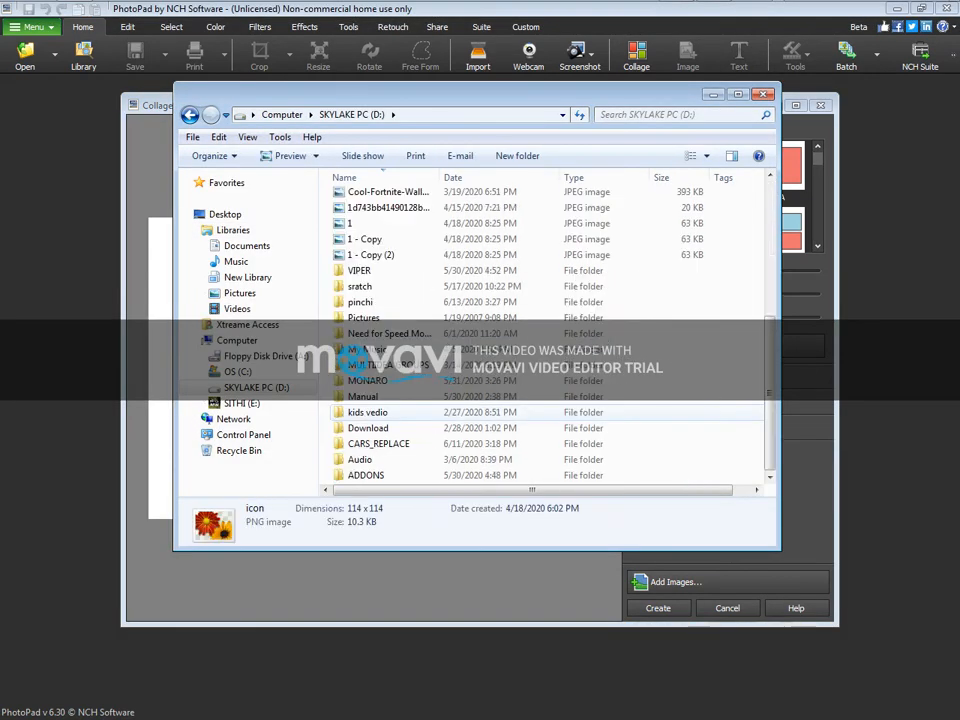
pyautogui.doubleClick(388, 365)
pyautogui.click(455, 392)
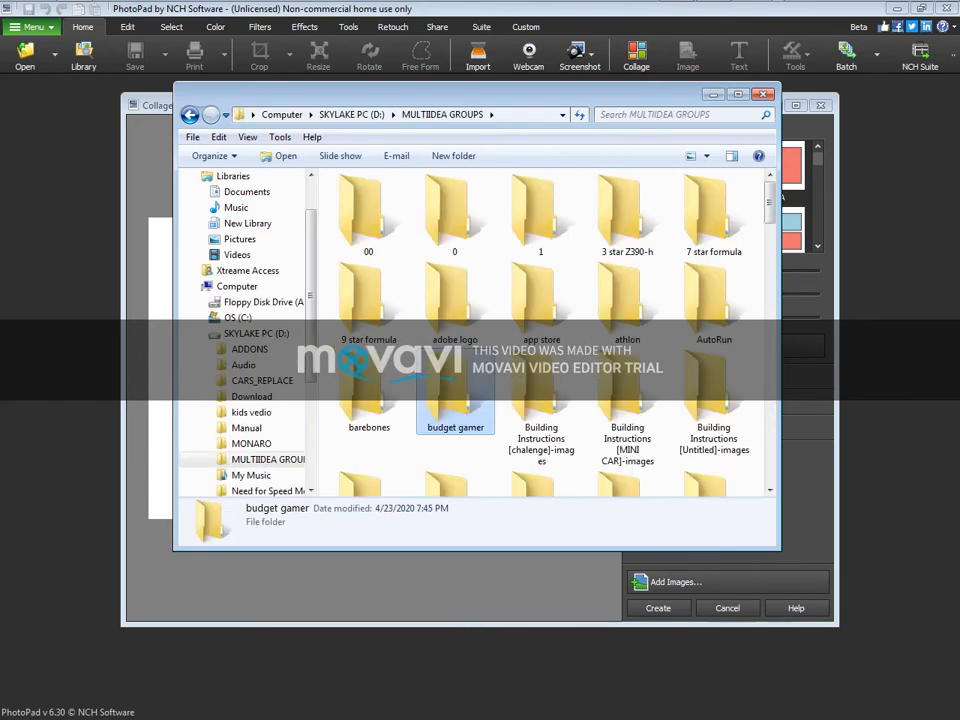
pyautogui.scroll(-5, 455, 360)
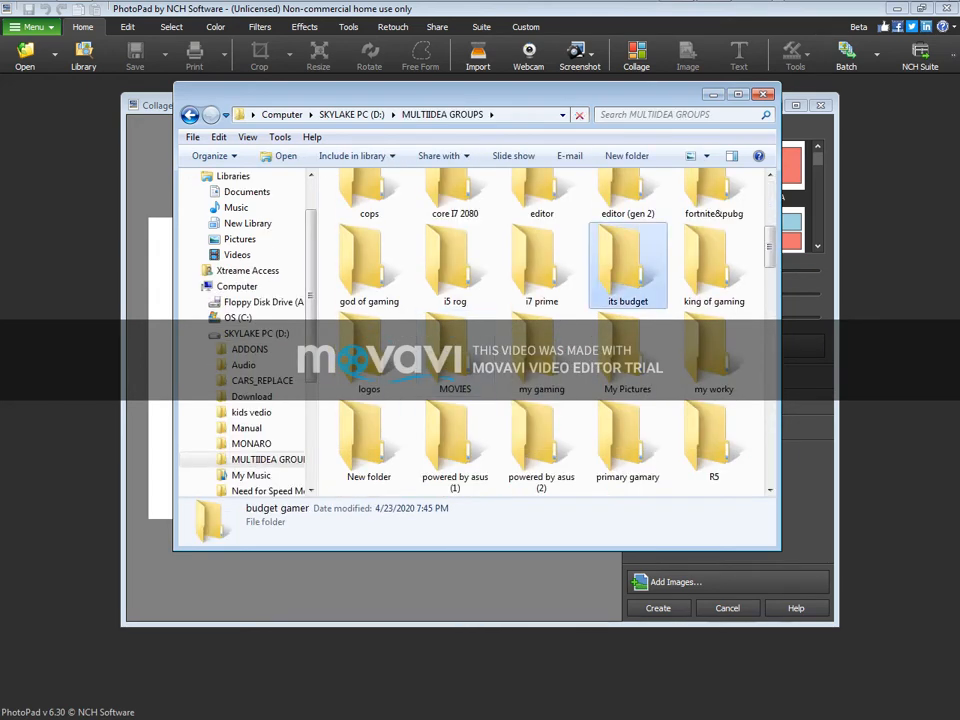
pyautogui.doubleClick(627, 262)
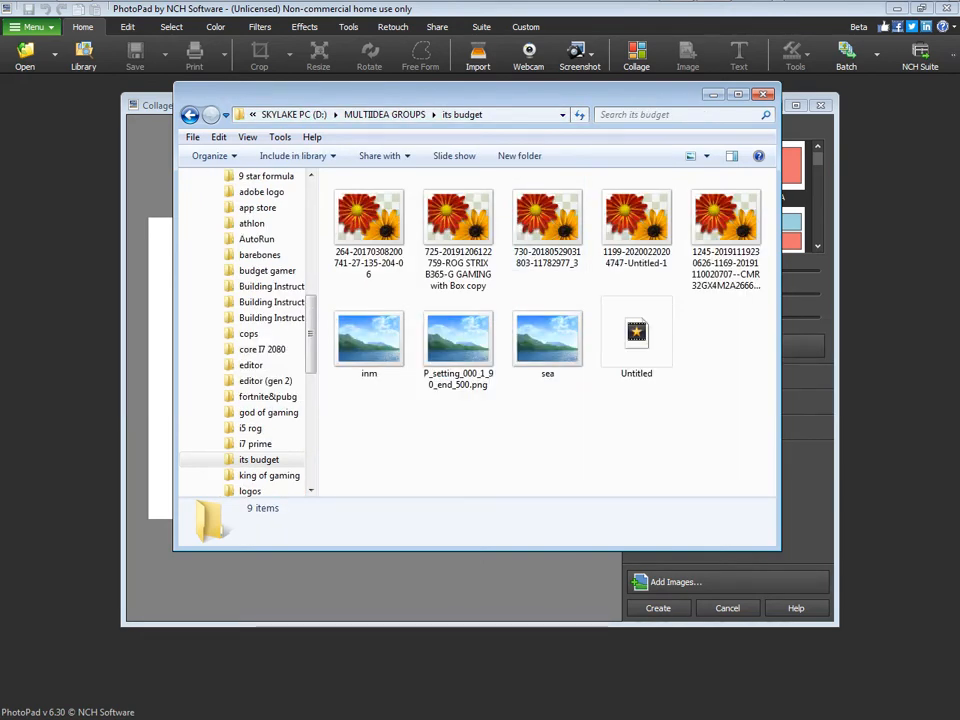
pyautogui.click(713, 94)
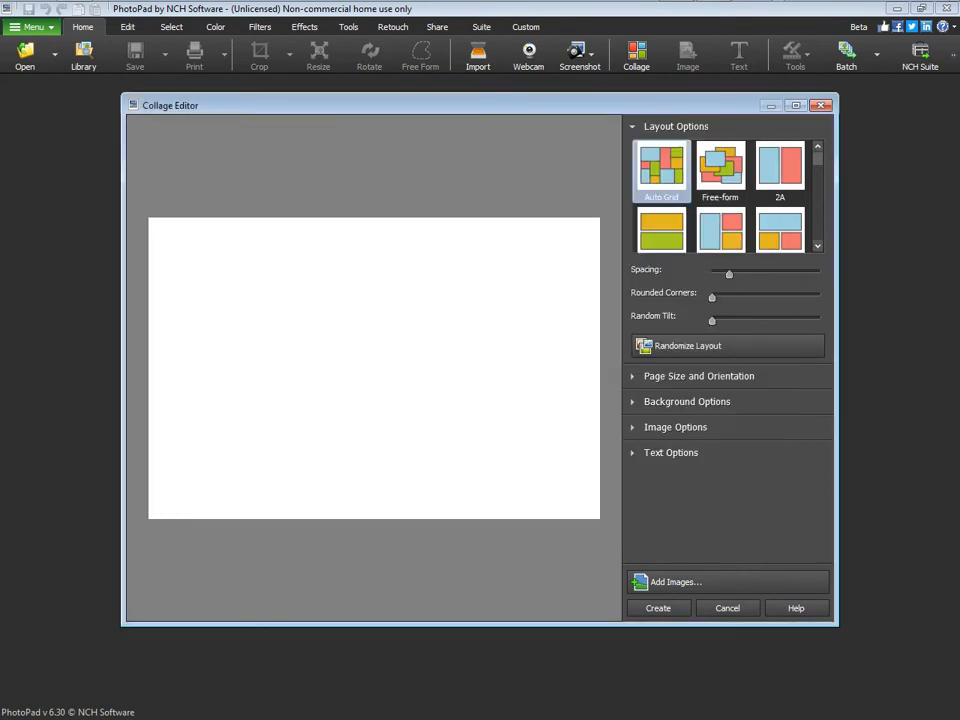
# Apply the 8A layout to the collage
pyautogui.scroll(-5, 720, 195)
pyautogui.scroll(-3, 720, 195)
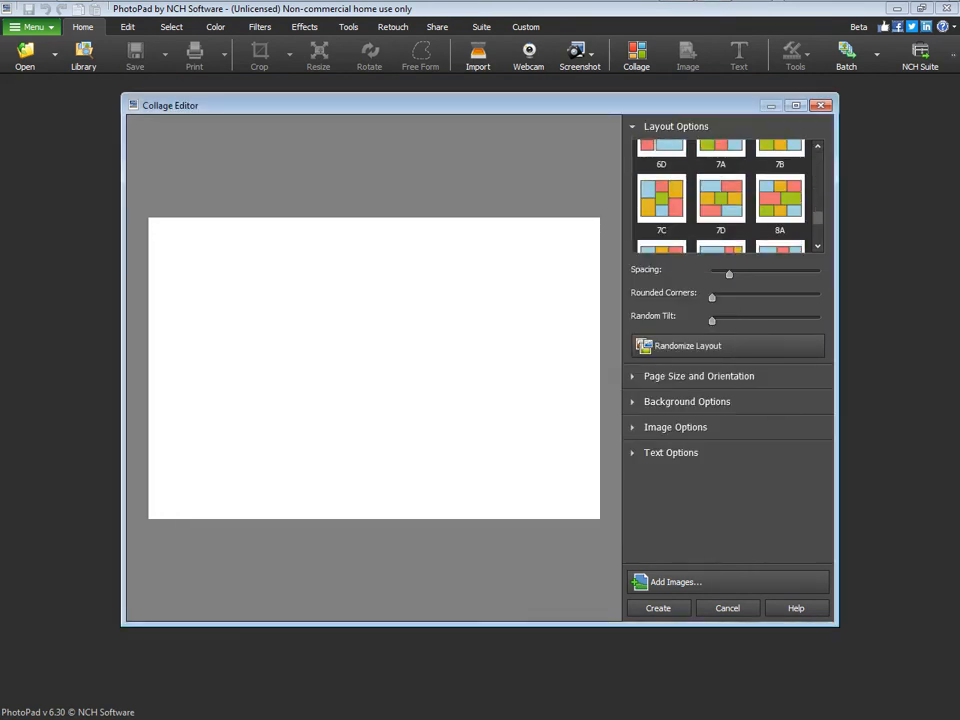
pyautogui.scroll(-1, 720, 195)
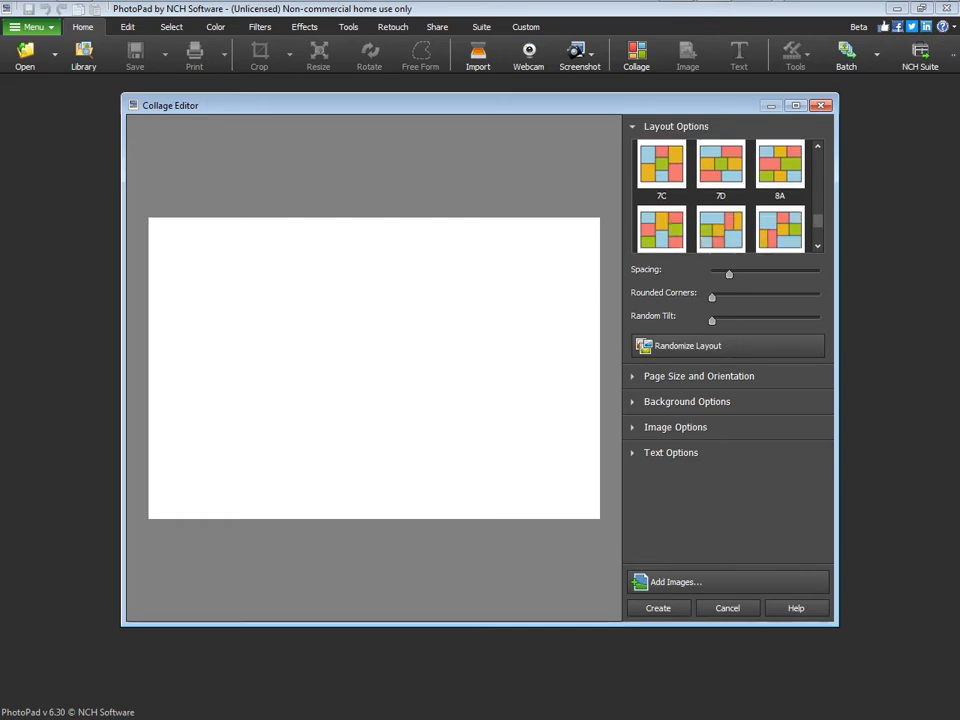
pyautogui.click(780, 170)
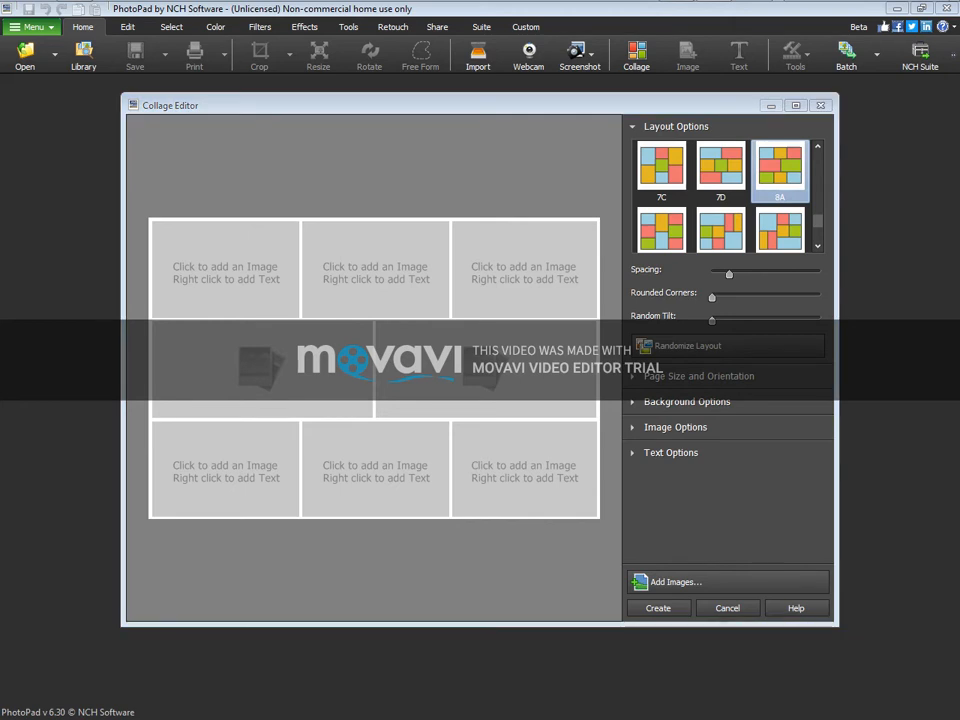
pyautogui.click(225, 268)
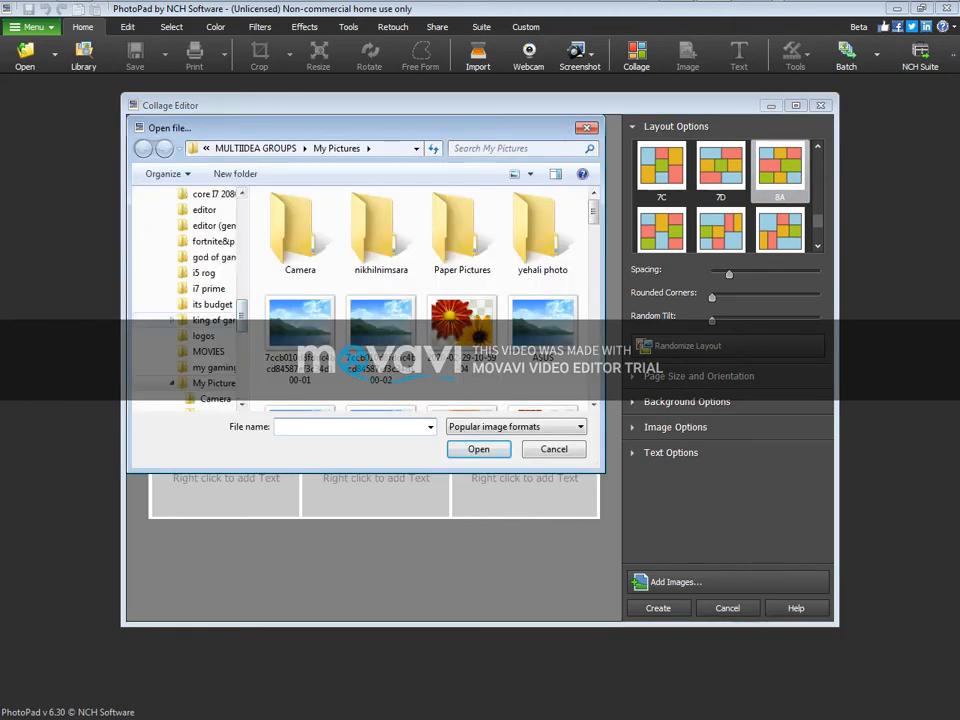
pyautogui.click(212, 304)
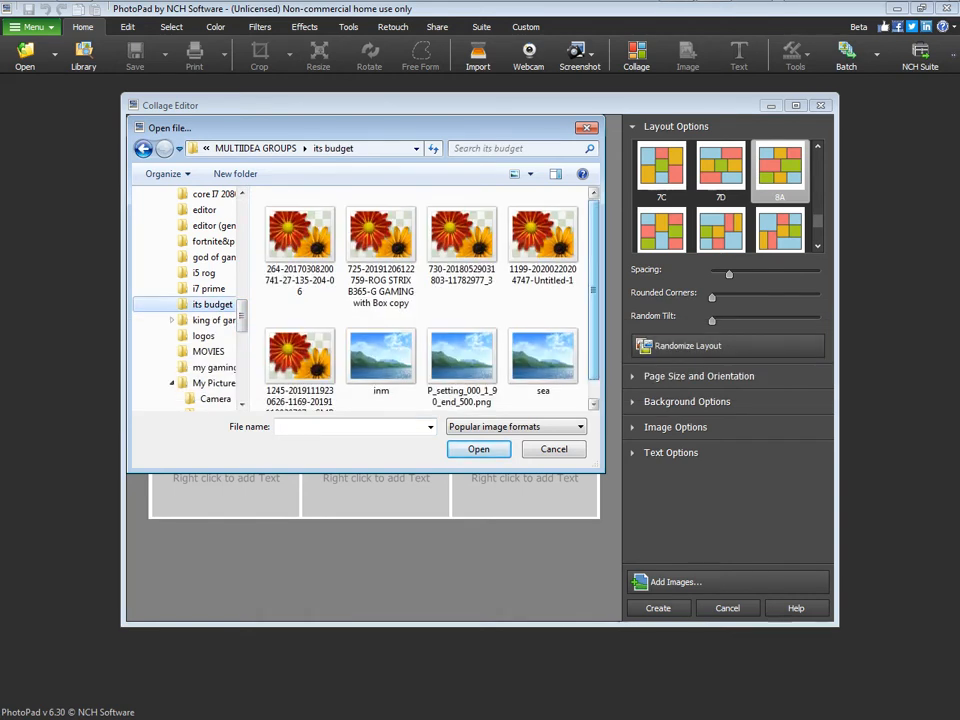
pyautogui.scroll(-1, 462, 240)
pyautogui.click(462, 235)
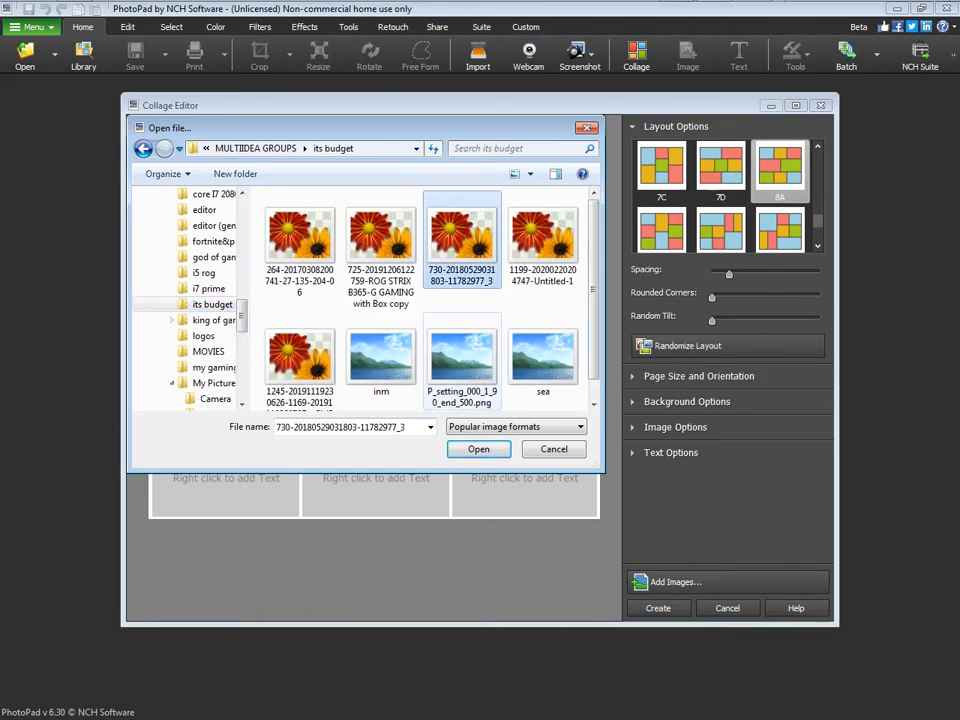
pyautogui.click(478, 449)
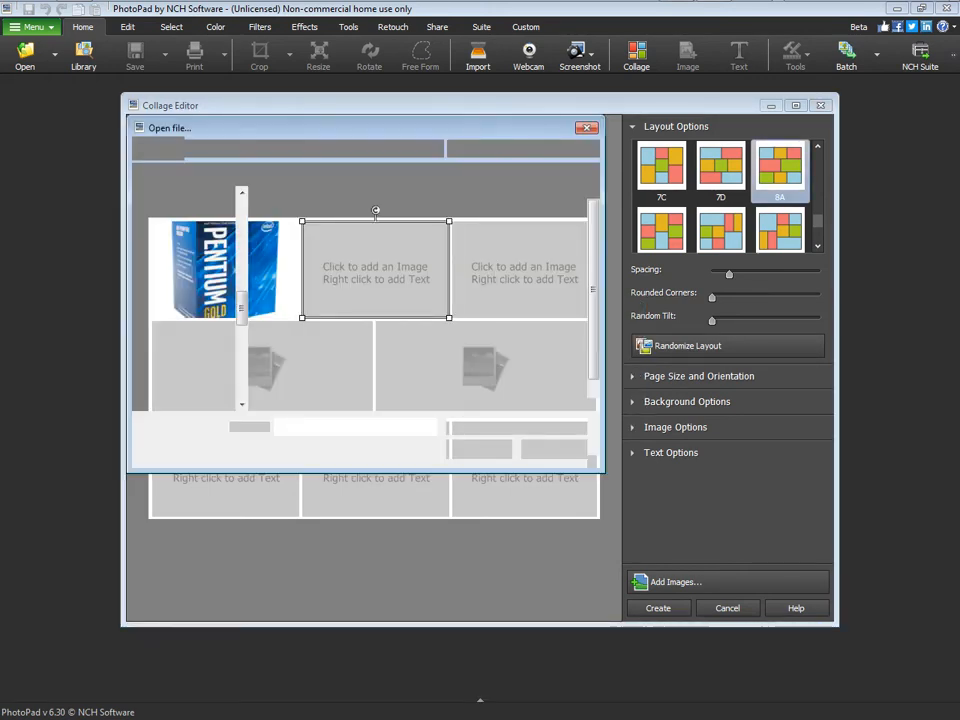
pyautogui.click(381, 240)
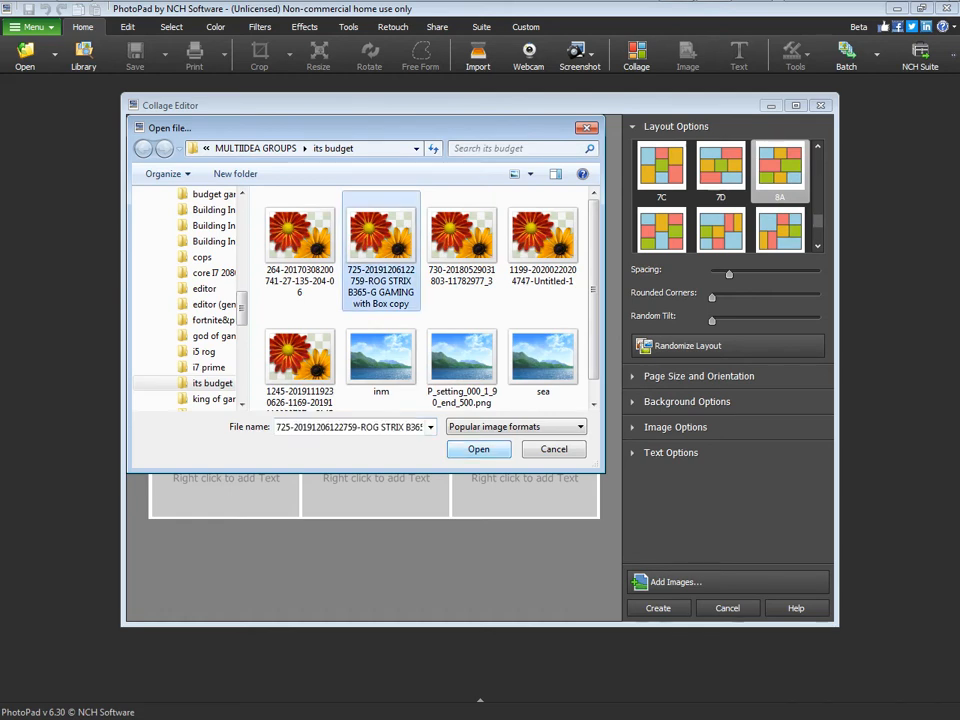
pyautogui.press('Return')
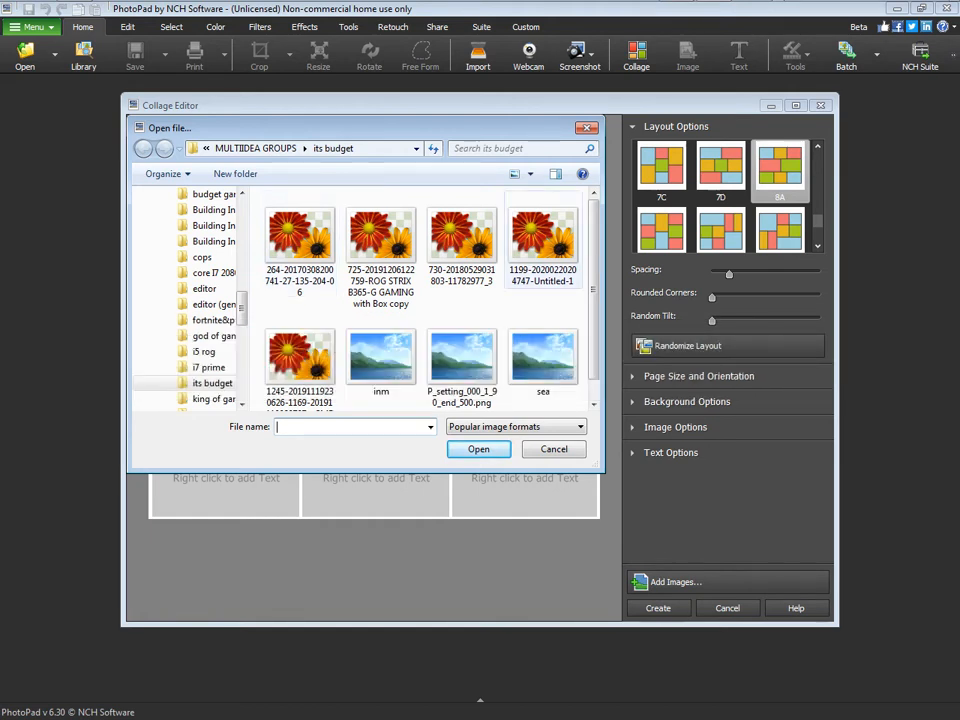
pyautogui.click(543, 240)
pyautogui.press('Return')
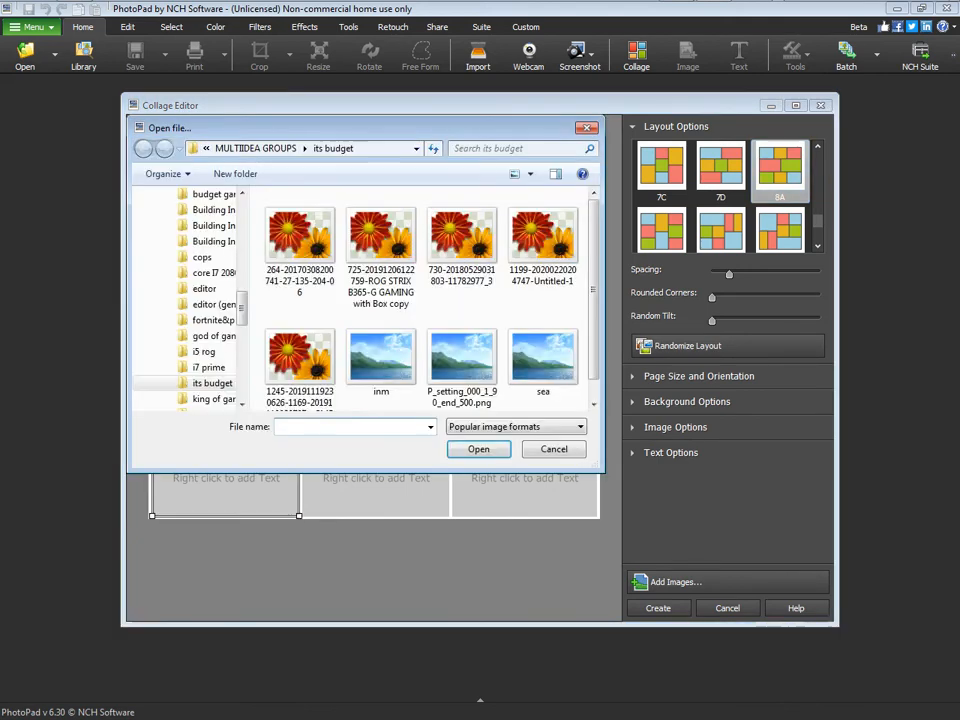
pyautogui.click(543, 358)
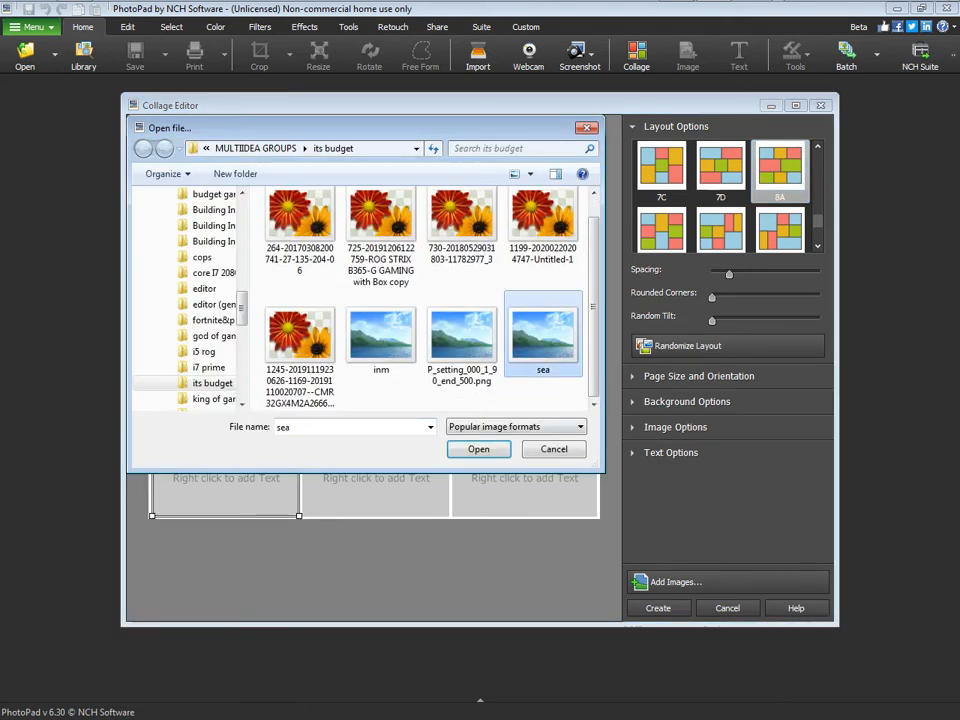
pyautogui.press('Return')
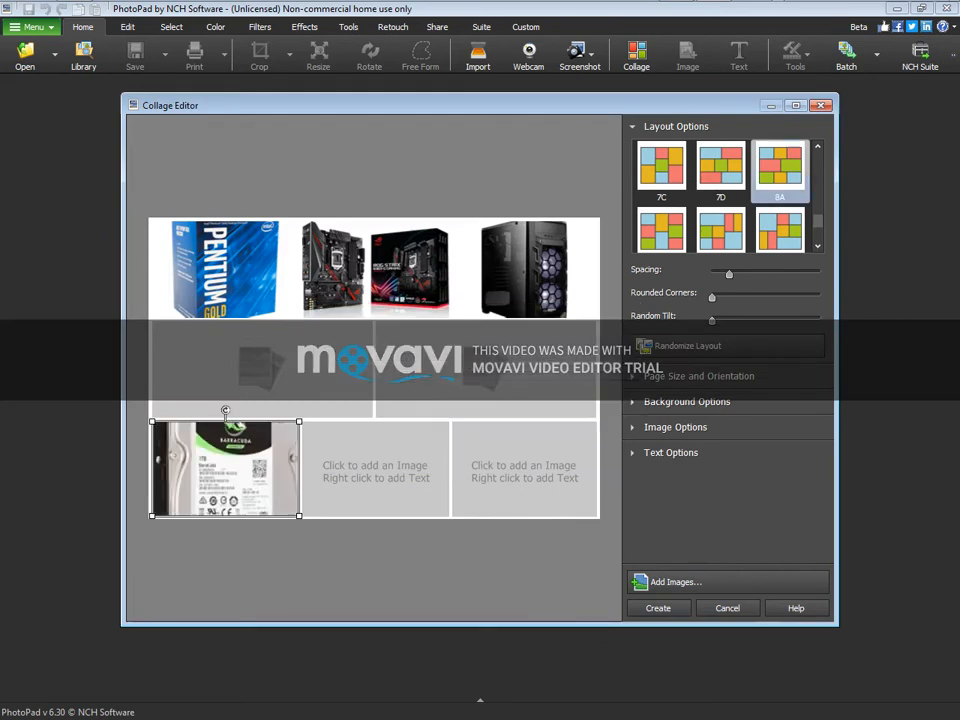
pyautogui.click(375, 468)
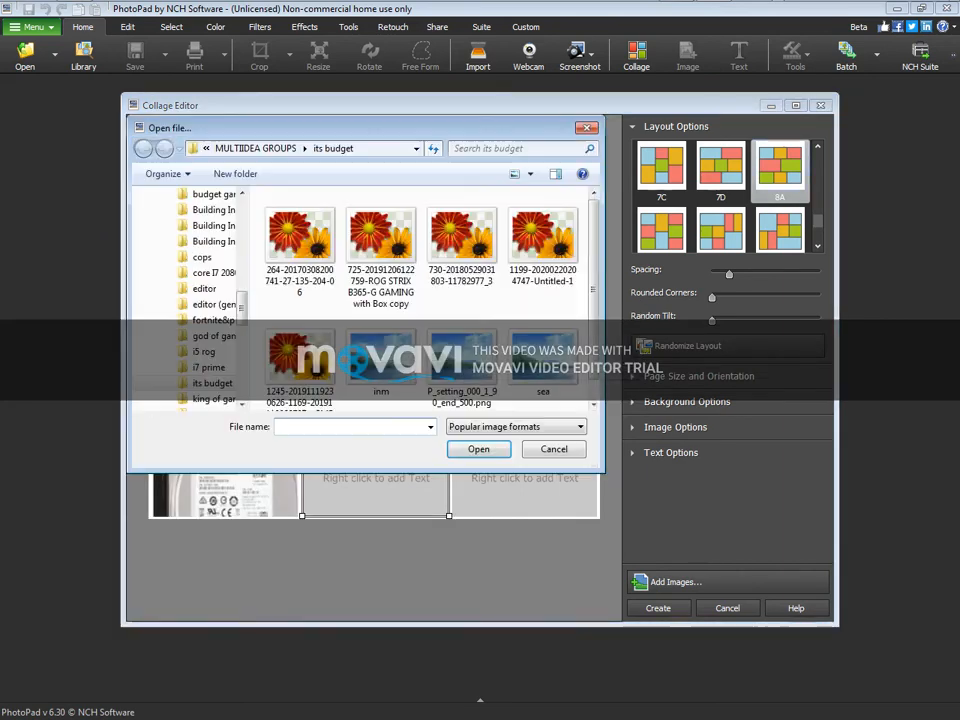
pyautogui.click(381, 360)
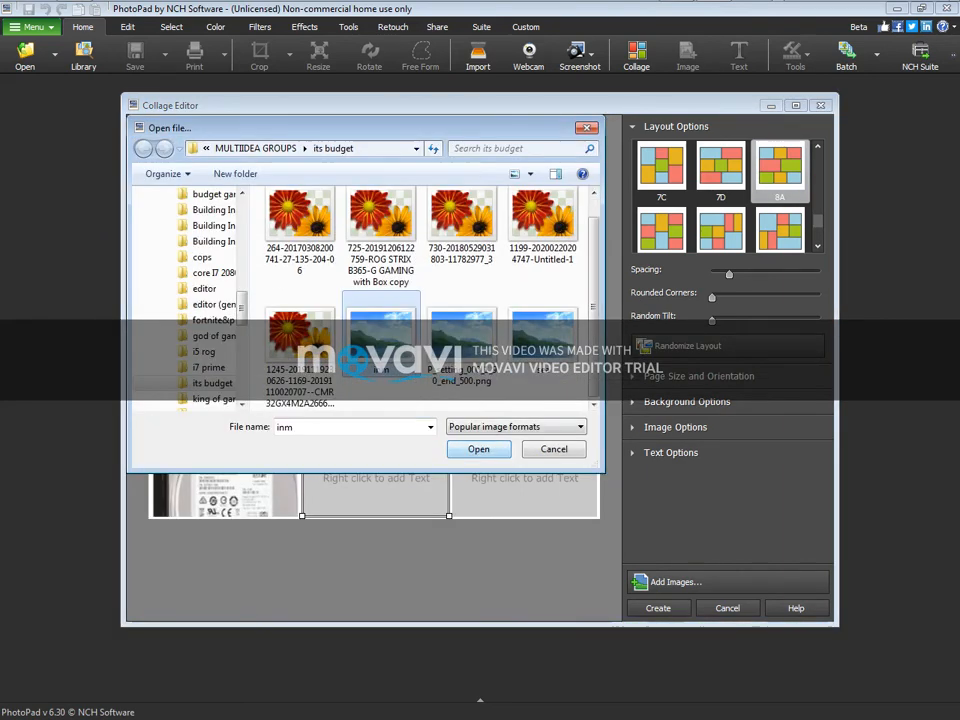
pyautogui.press('Return')
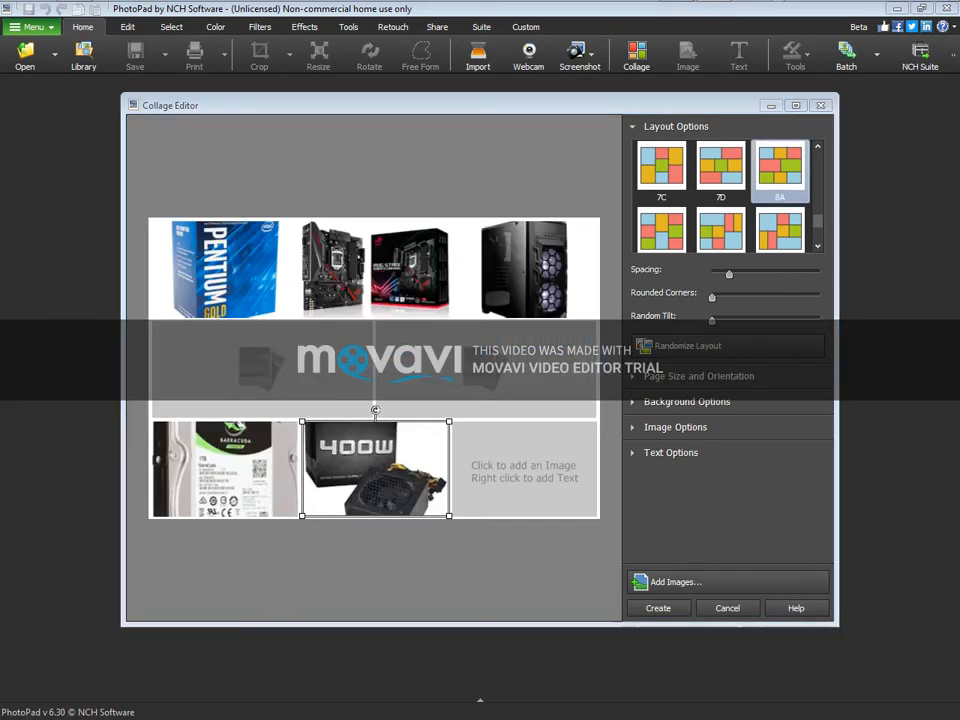
pyautogui.click(525, 470)
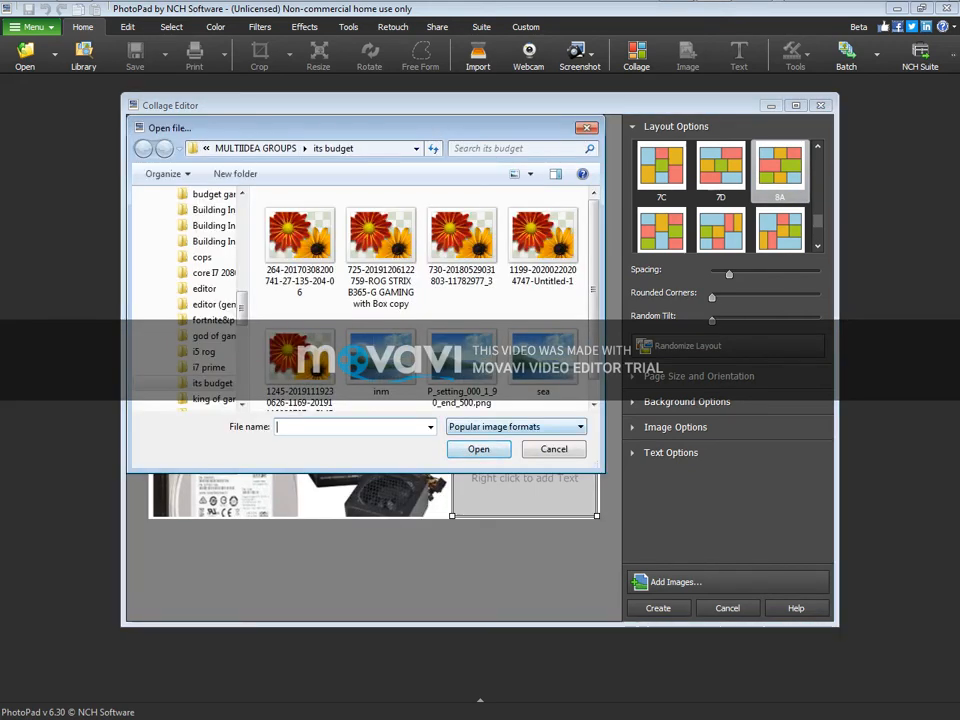
pyautogui.click(300, 360)
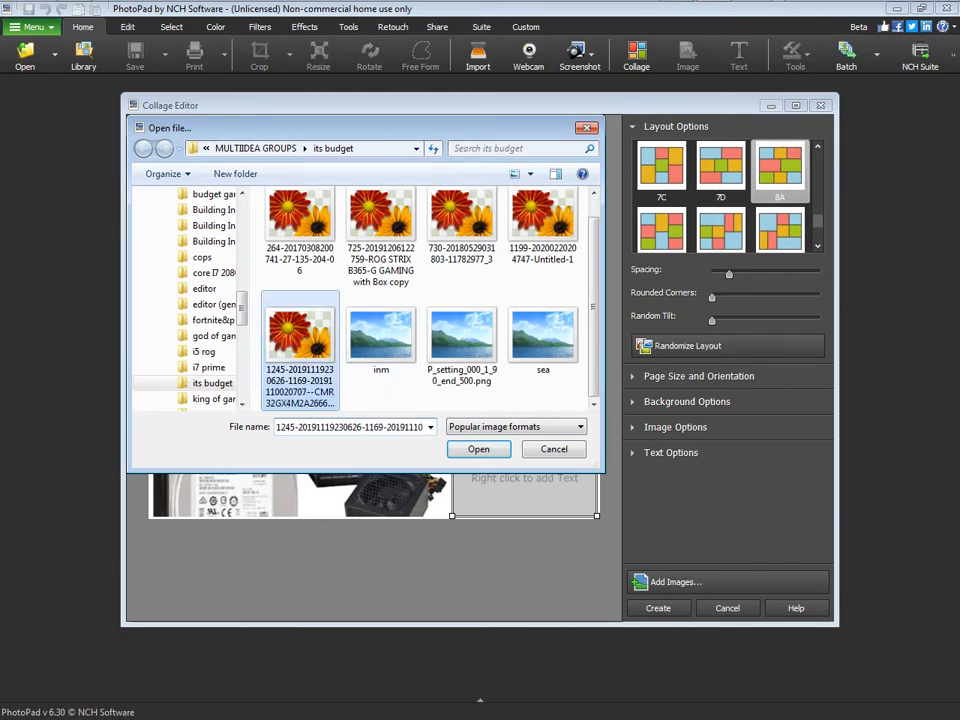
pyautogui.press('Return')
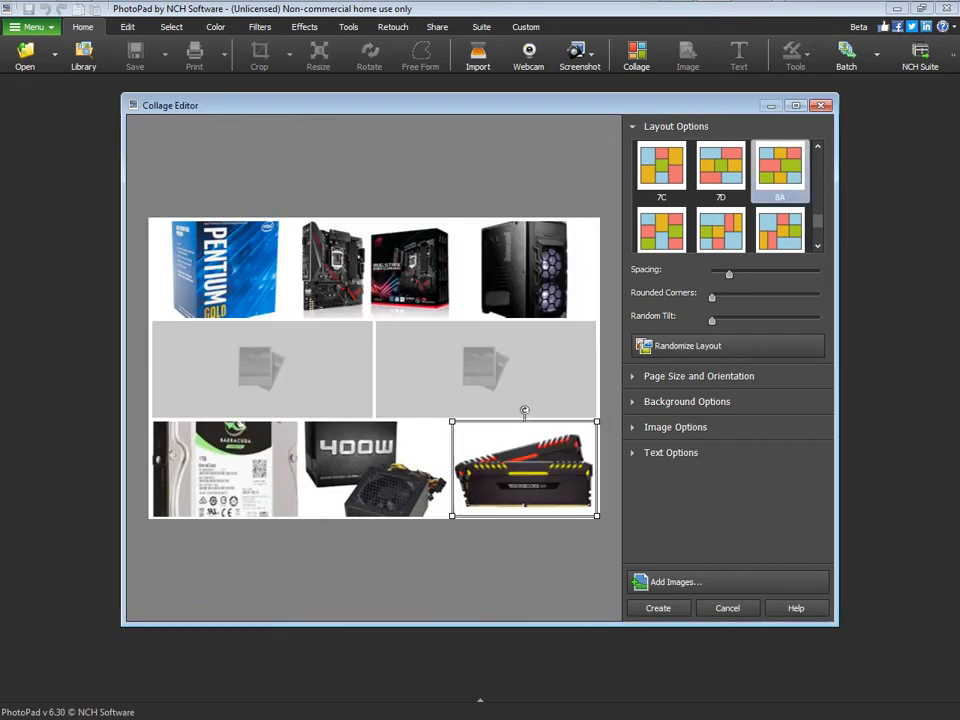
pyautogui.click(290, 369)
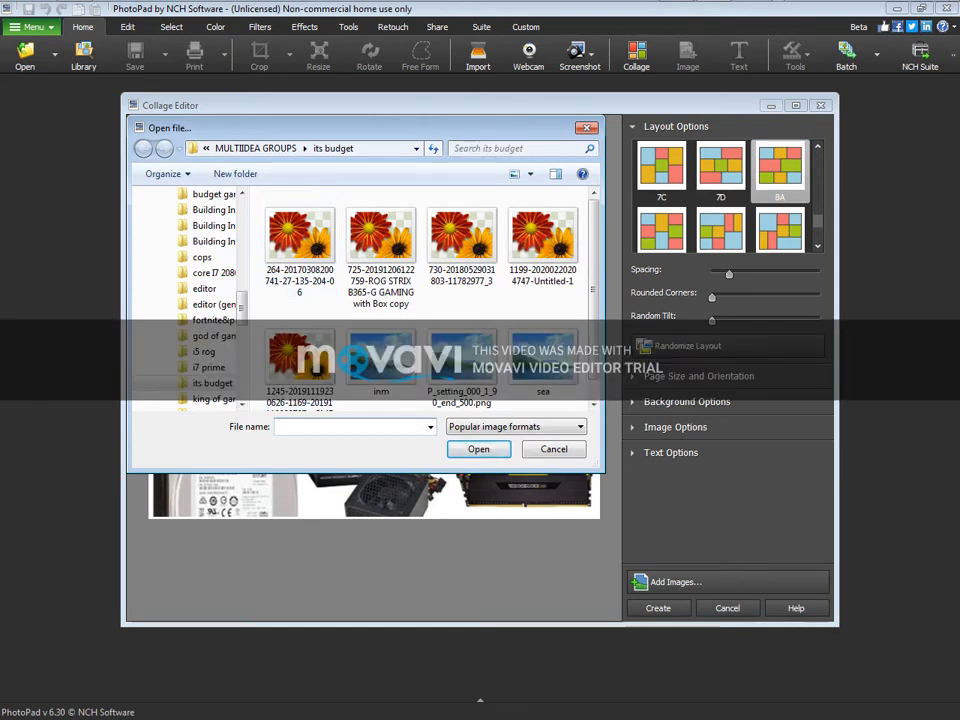
pyautogui.click(300, 240)
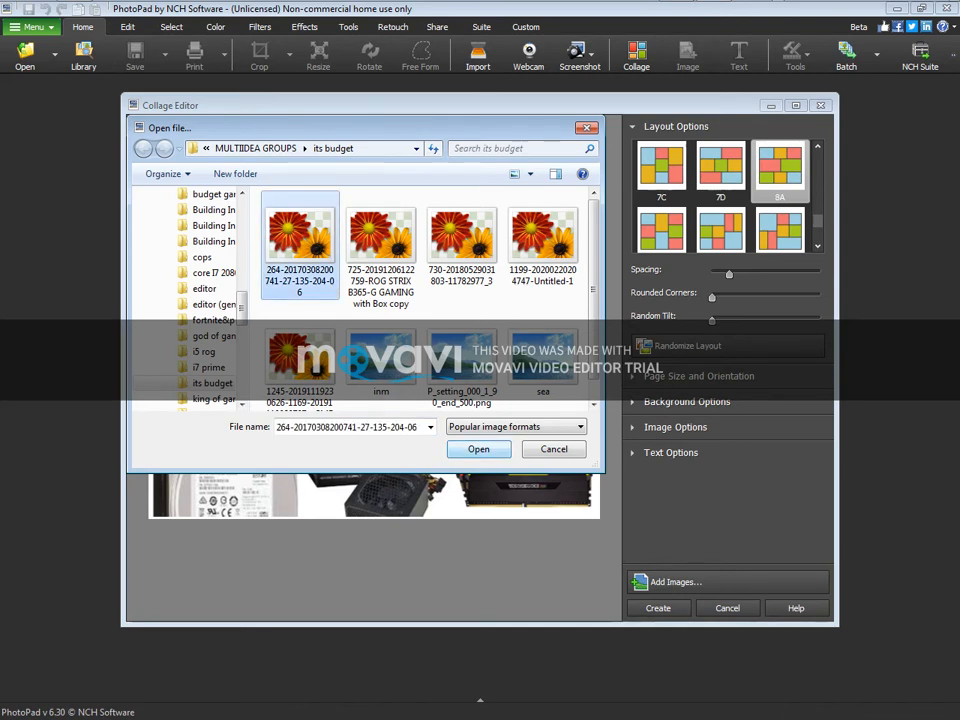
pyautogui.press('Return')
pyautogui.click(398, 358)
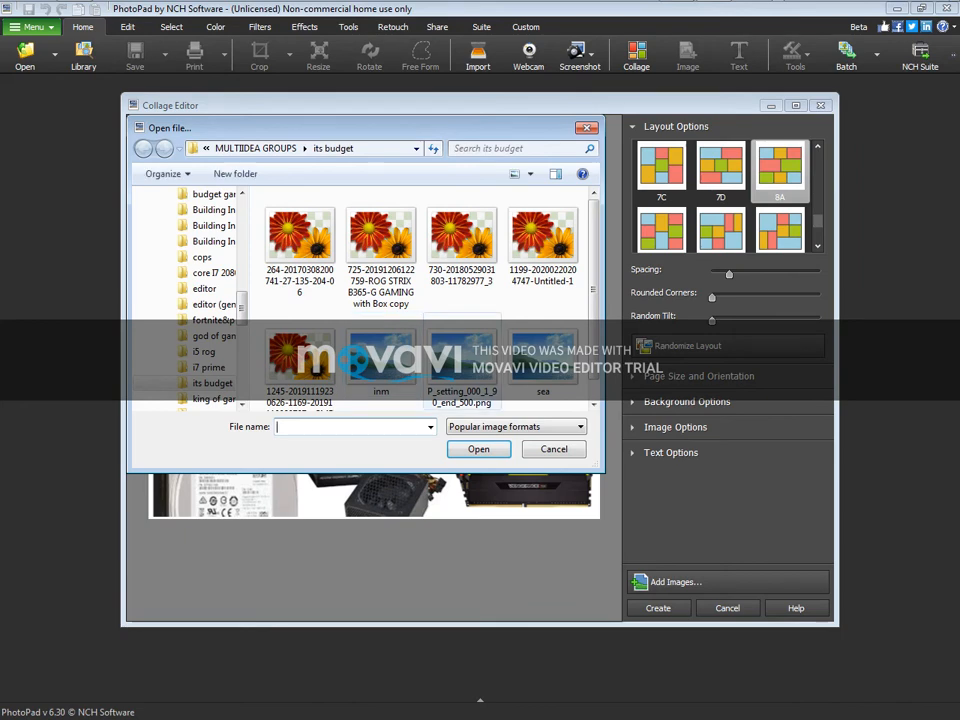
pyautogui.click(462, 360)
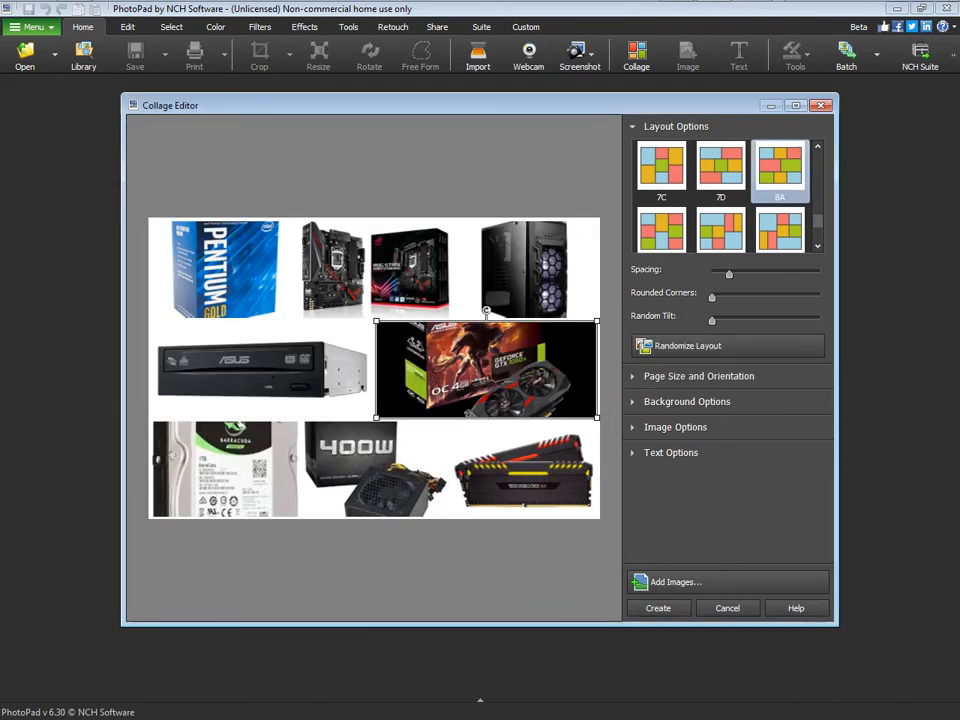
pyautogui.click(658, 607)
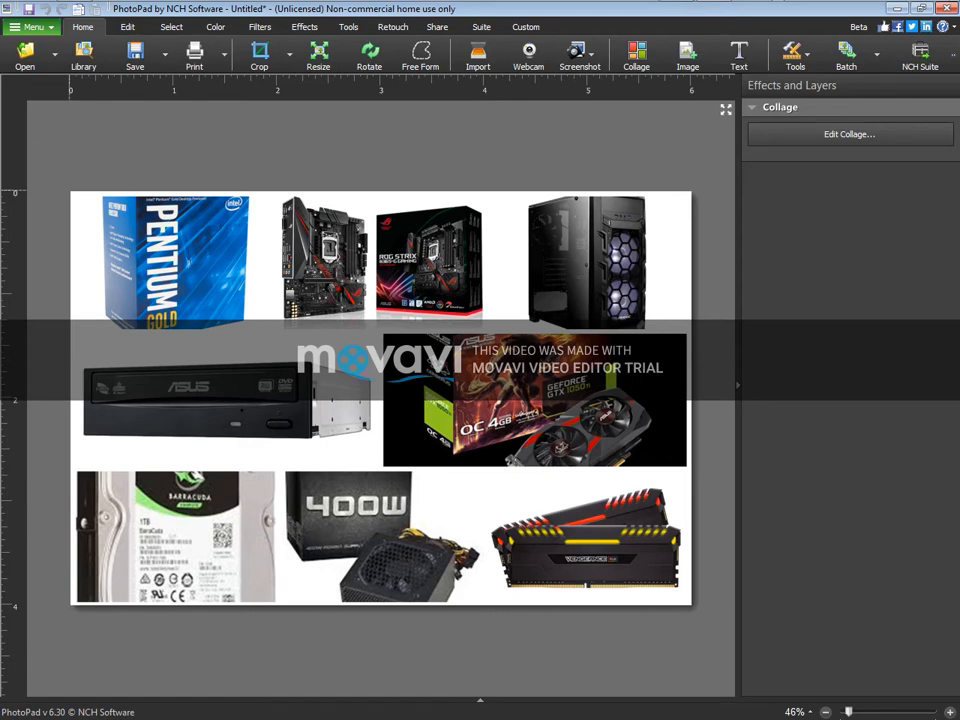
# Add a text layer to the collage and set its font colour to near-white, hex fcfcfc
pyautogui.click(739, 55)
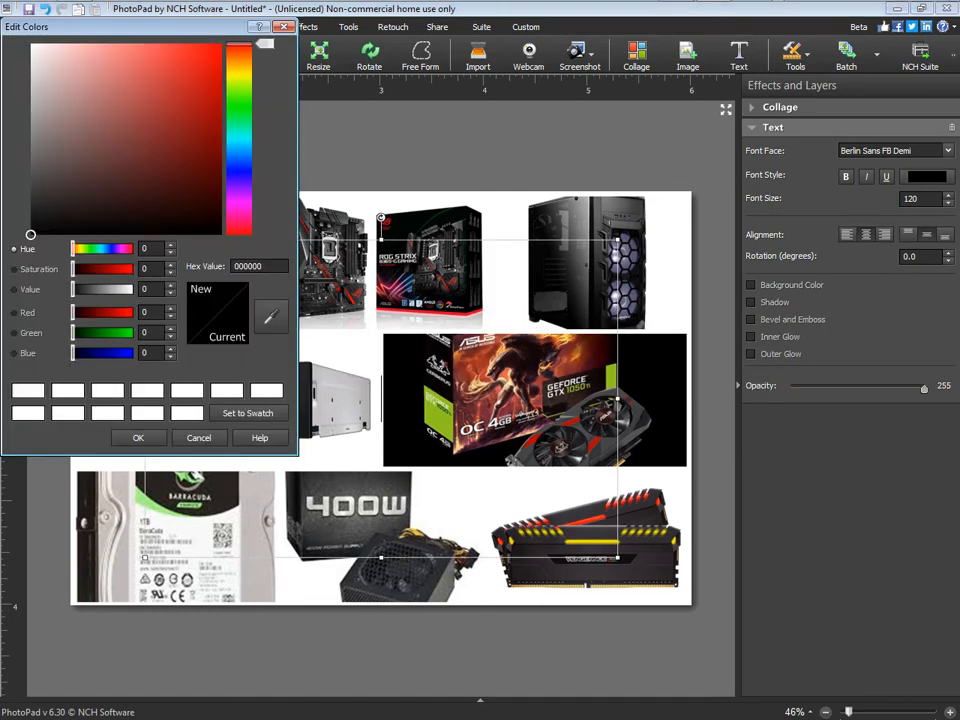
pyautogui.moveTo(30, 234); pyautogui.dragTo(30, 46)
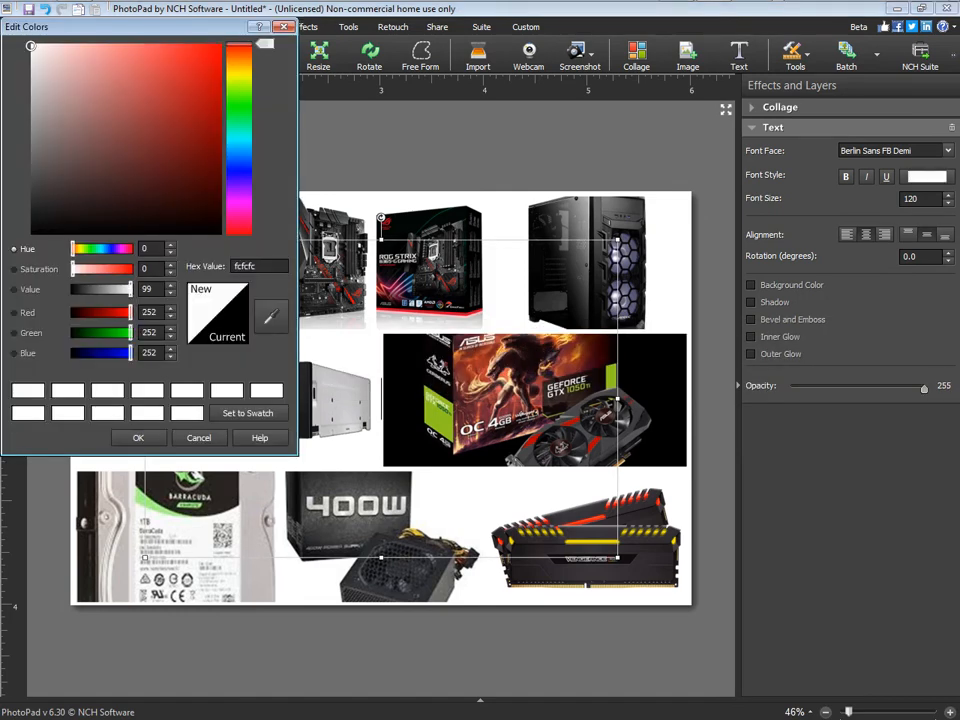
pyautogui.press('Return')
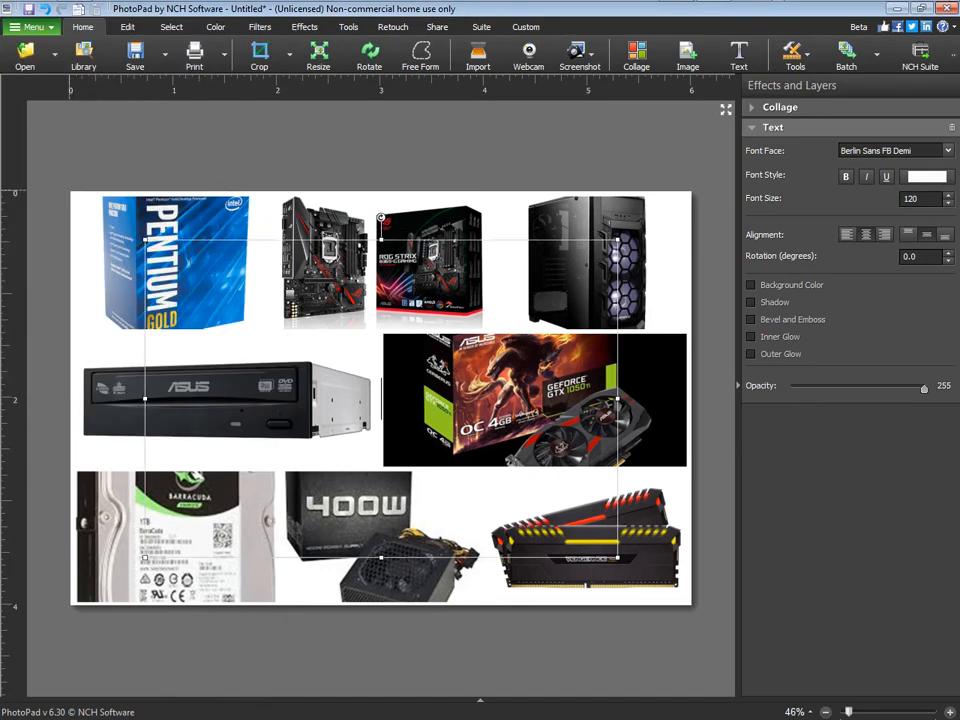
# Resize the text box to span the collage's right half, over the graphics card photo, and enter the caption IT'S BUDGET
pyautogui.moveTo(145, 398); pyautogui.dragTo(80, 398)
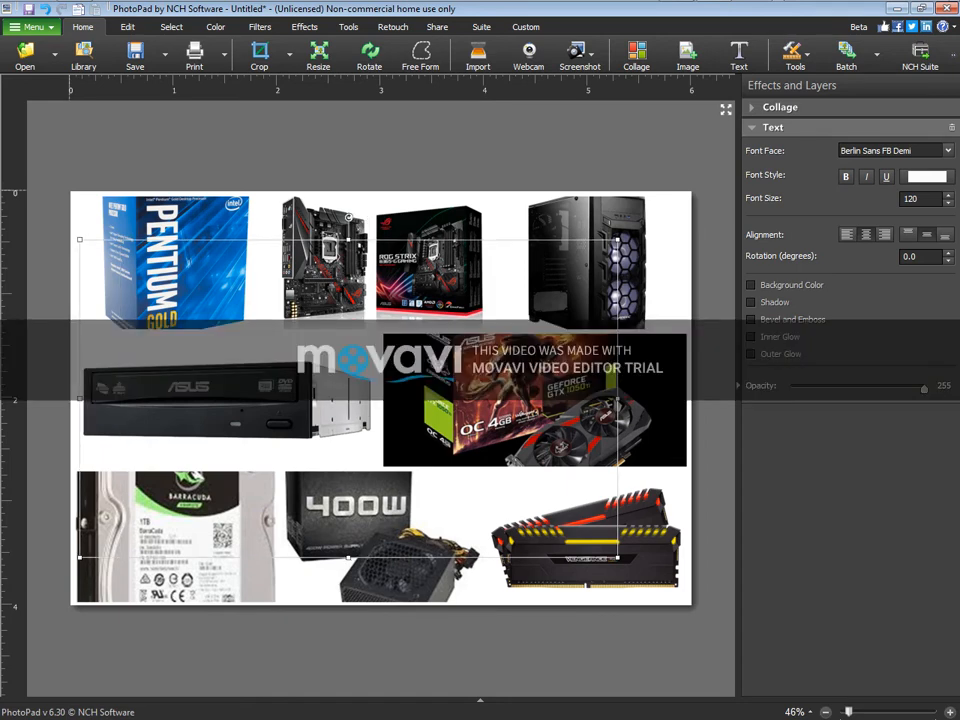
pyautogui.moveTo(618, 398); pyautogui.dragTo(690, 398)
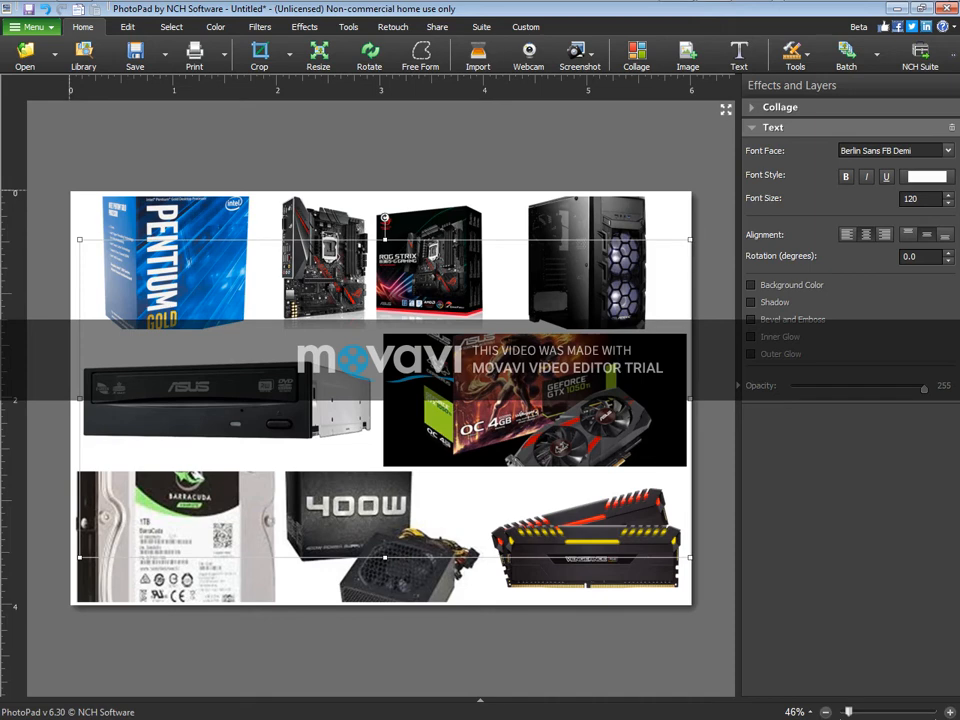
pyautogui.moveTo(79, 398); pyautogui.dragTo(386, 398)
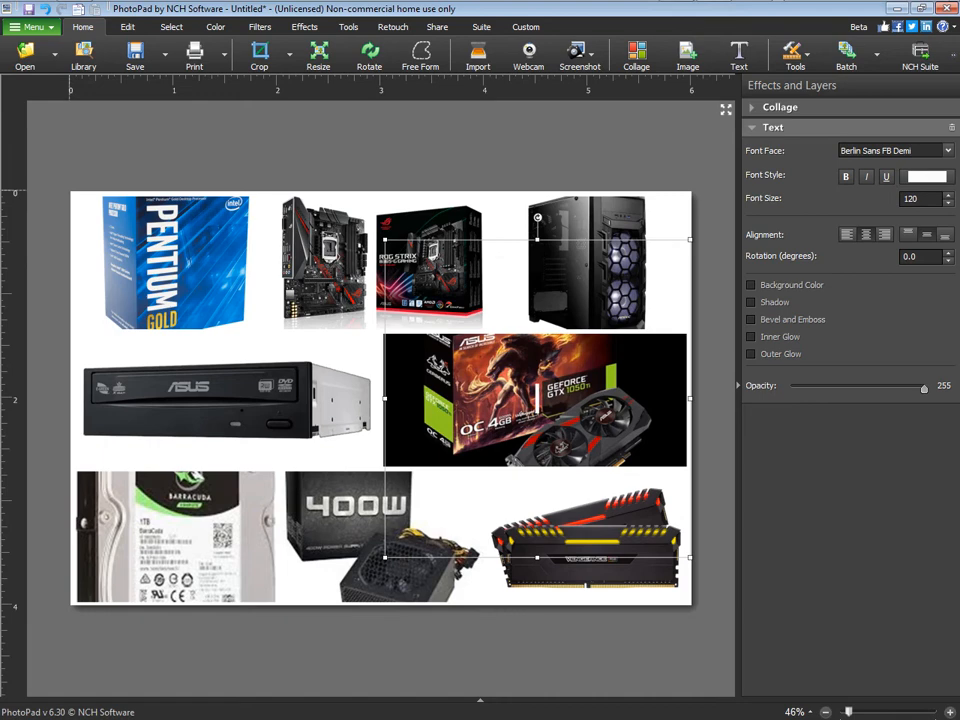
pyautogui.write('ITS')
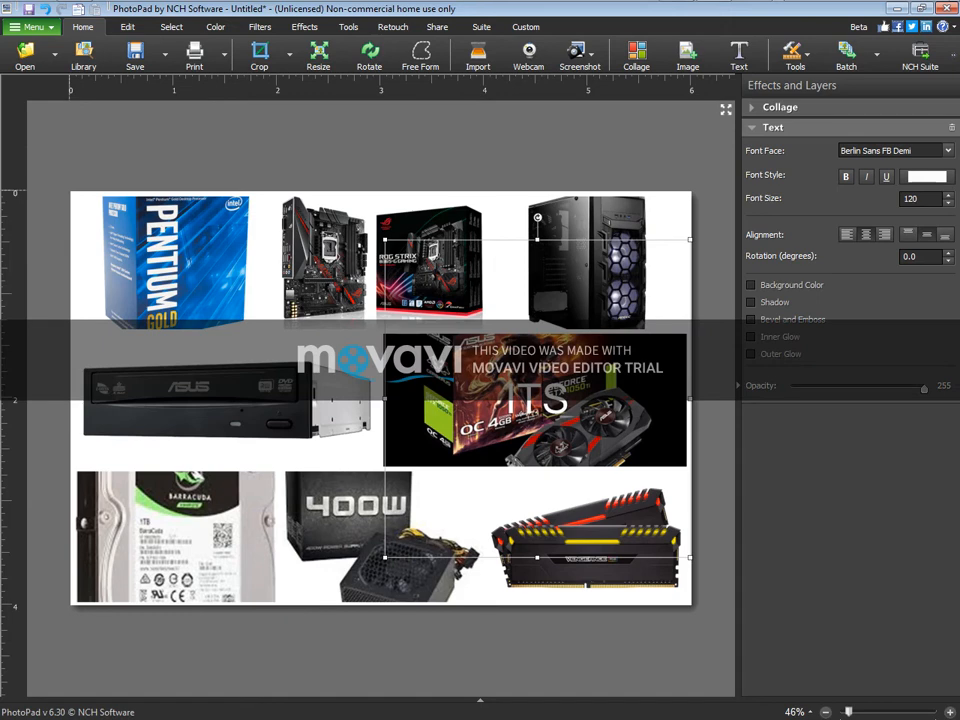
pyautogui.write("'S")
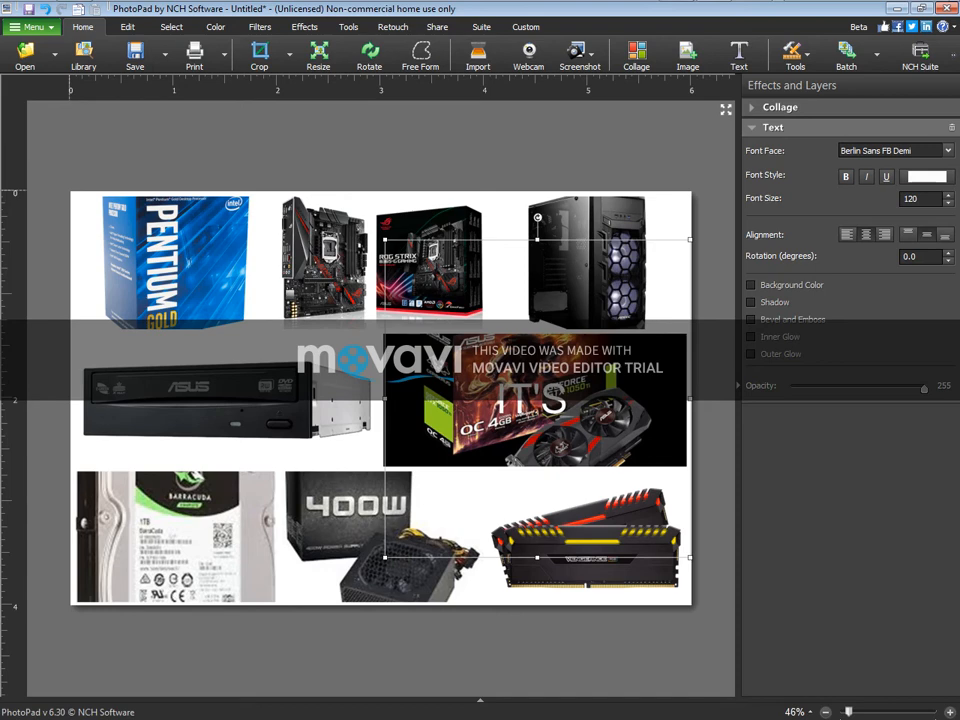
pyautogui.write(' BUD')
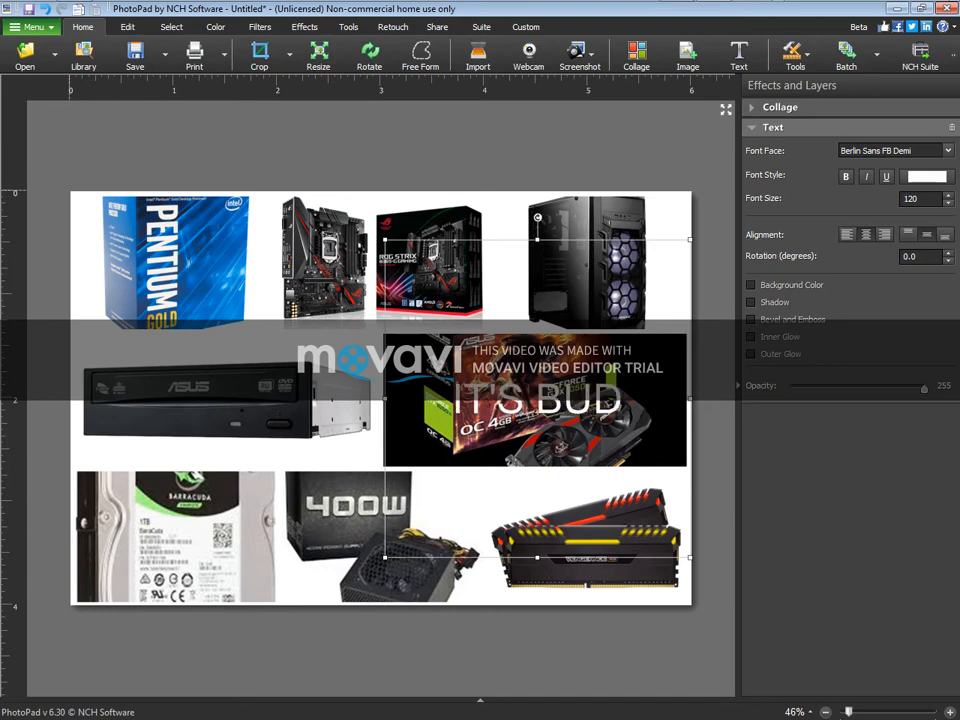
pyautogui.write('GET')
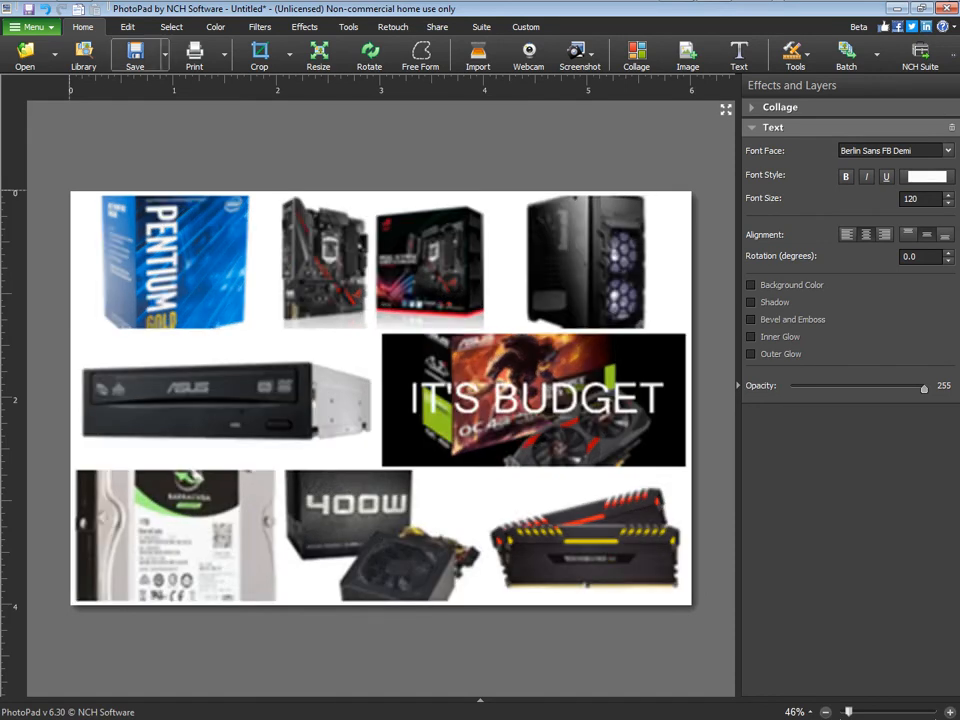
# Save the collage as a JPEG named Untitled1 in My Pictures with the offered compression settings, and close the program
pyautogui.click(165, 55)
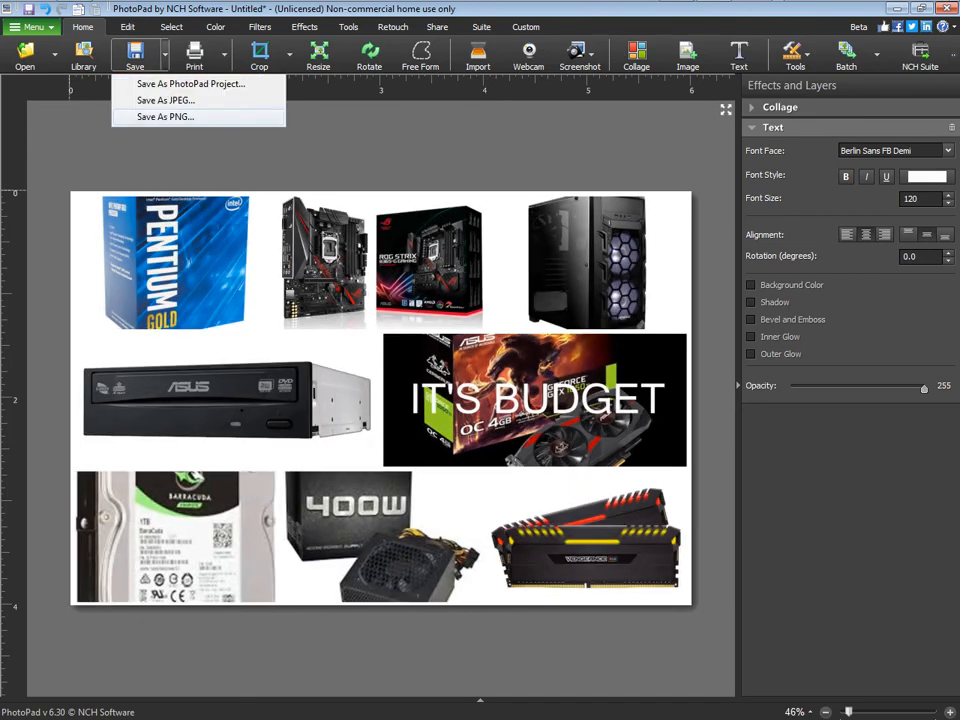
pyautogui.click(166, 100)
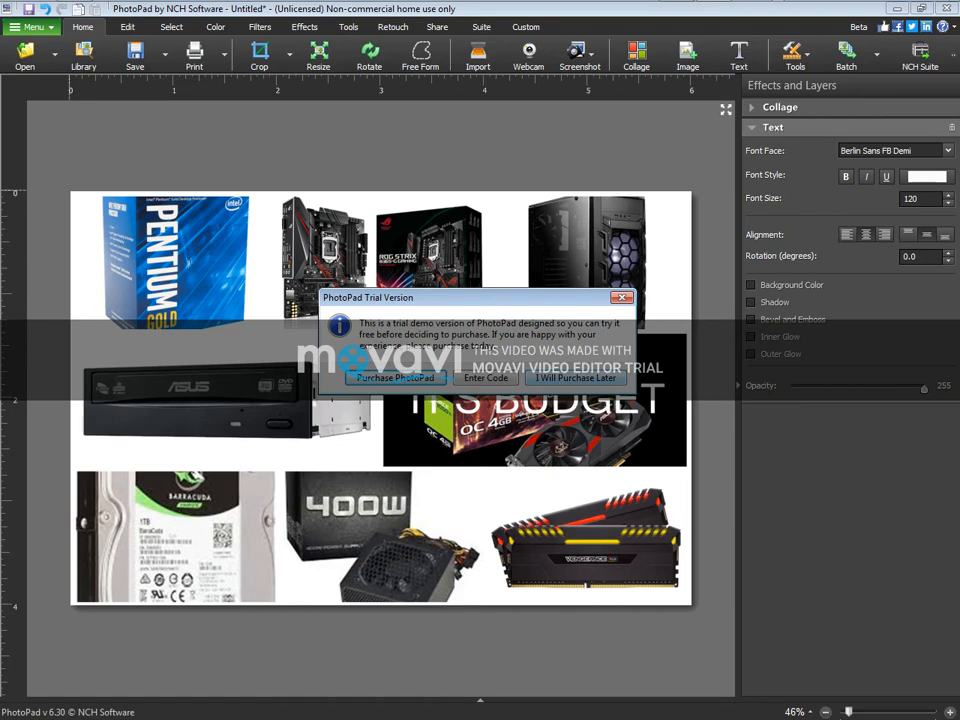
pyautogui.click(575, 378)
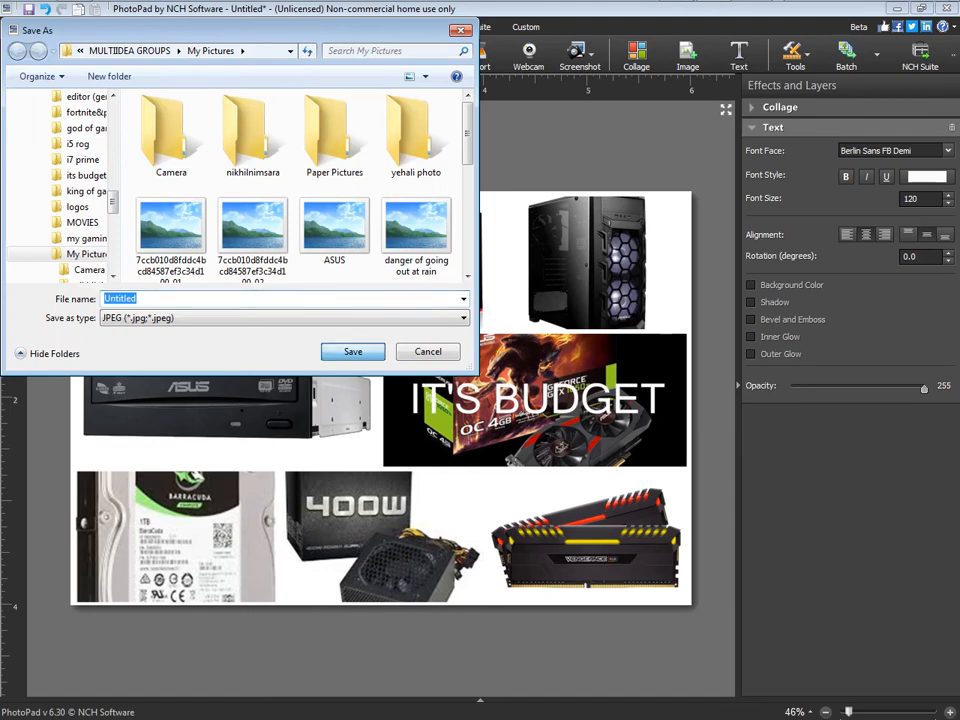
pyautogui.press('Return')
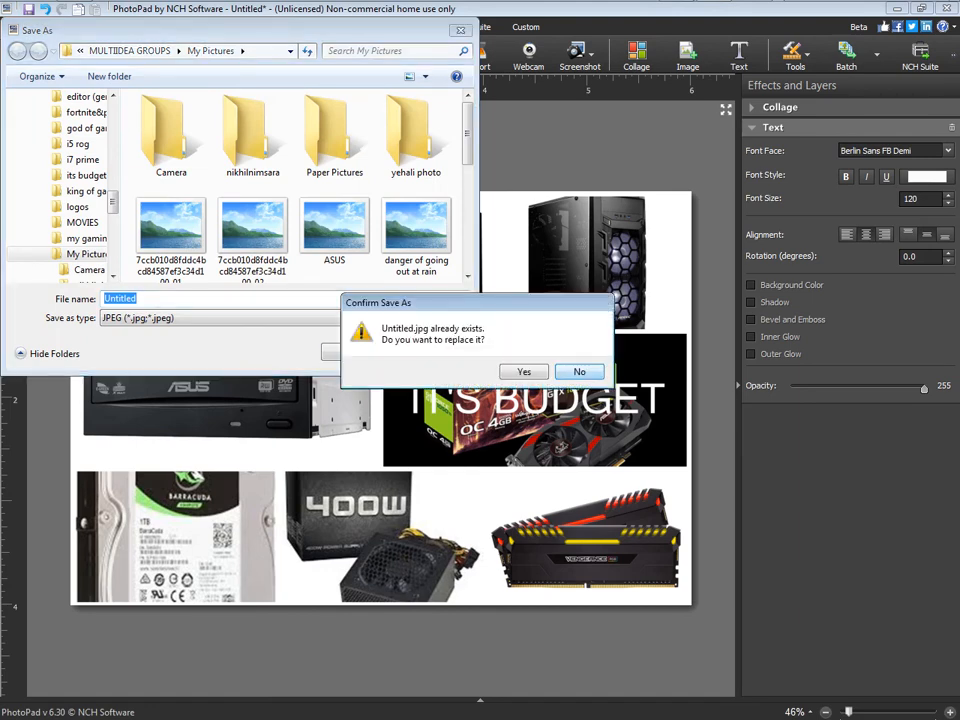
pyautogui.press('Return')
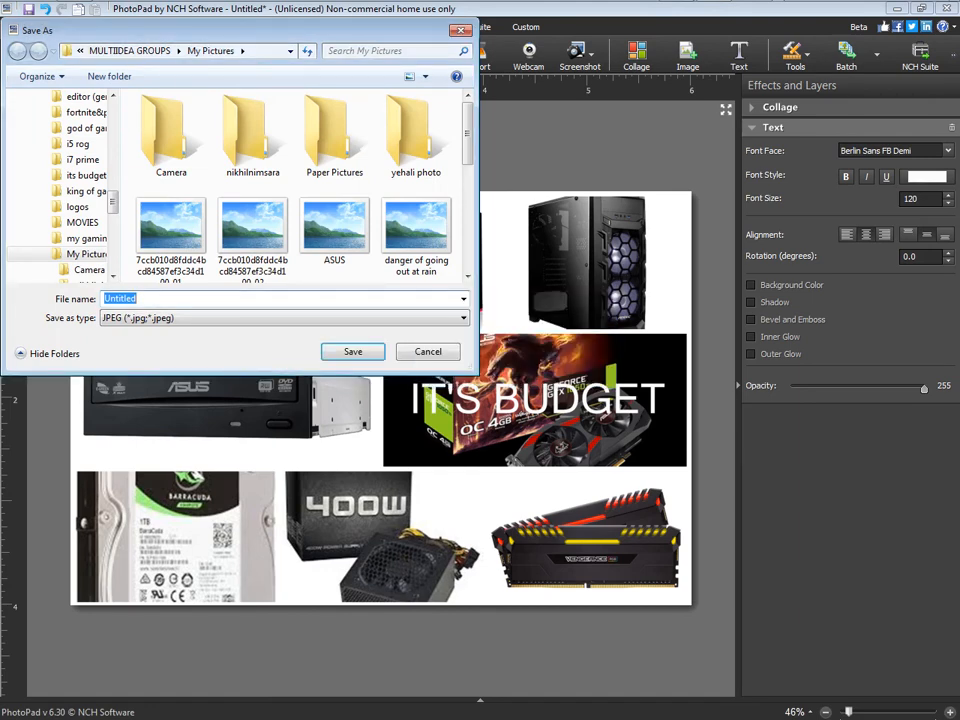
pyautogui.click(137, 298)
pyautogui.write('1')
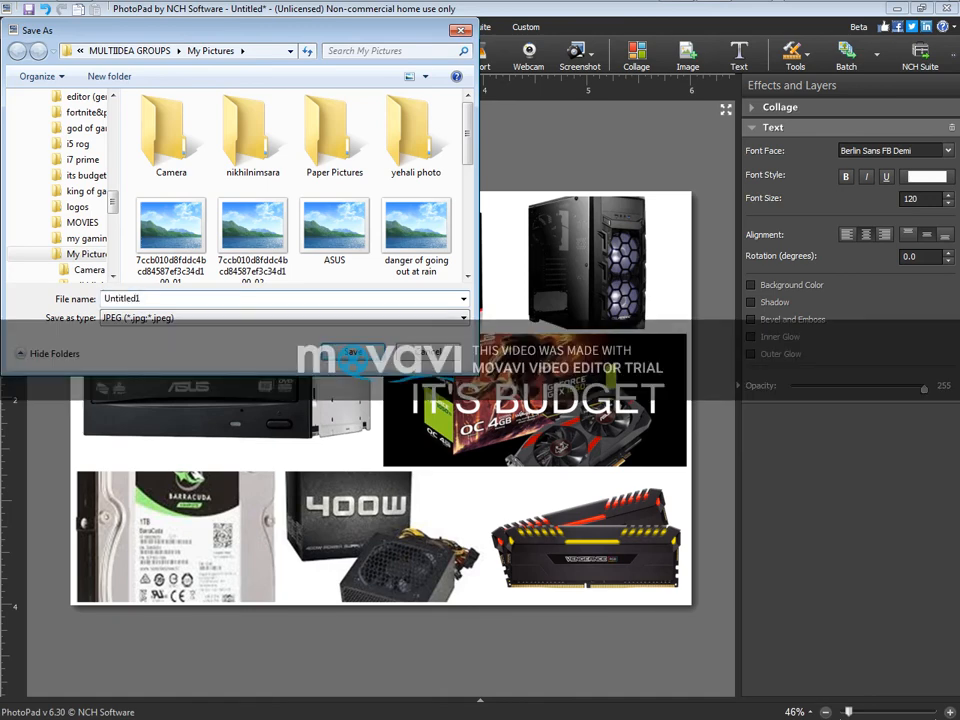
pyautogui.press('Return')
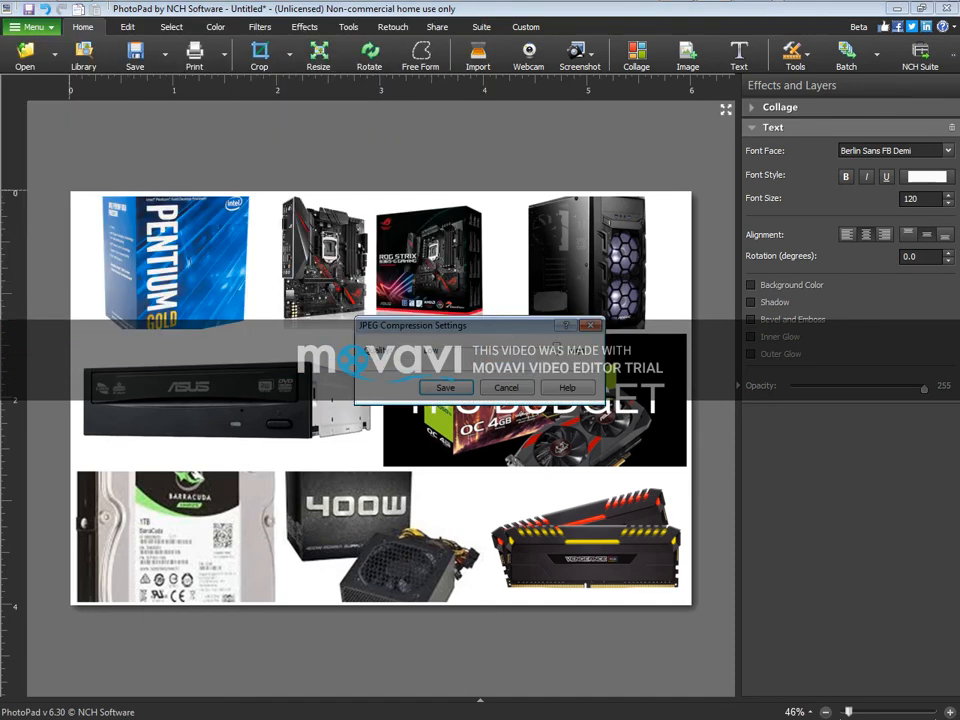
pyautogui.press('Return')
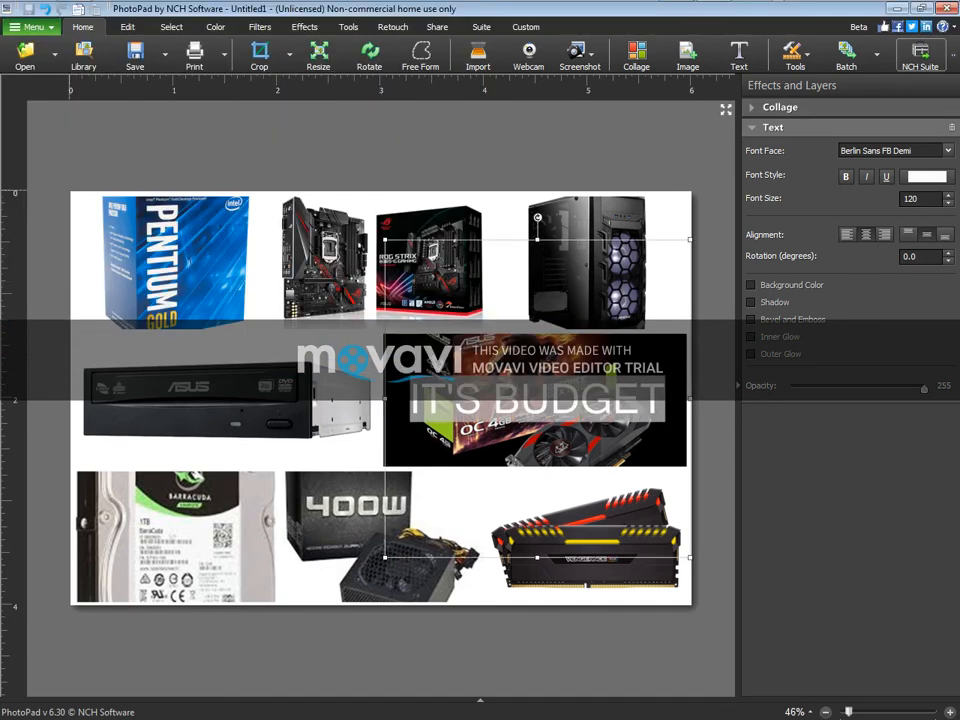
pyautogui.click(945, 8)
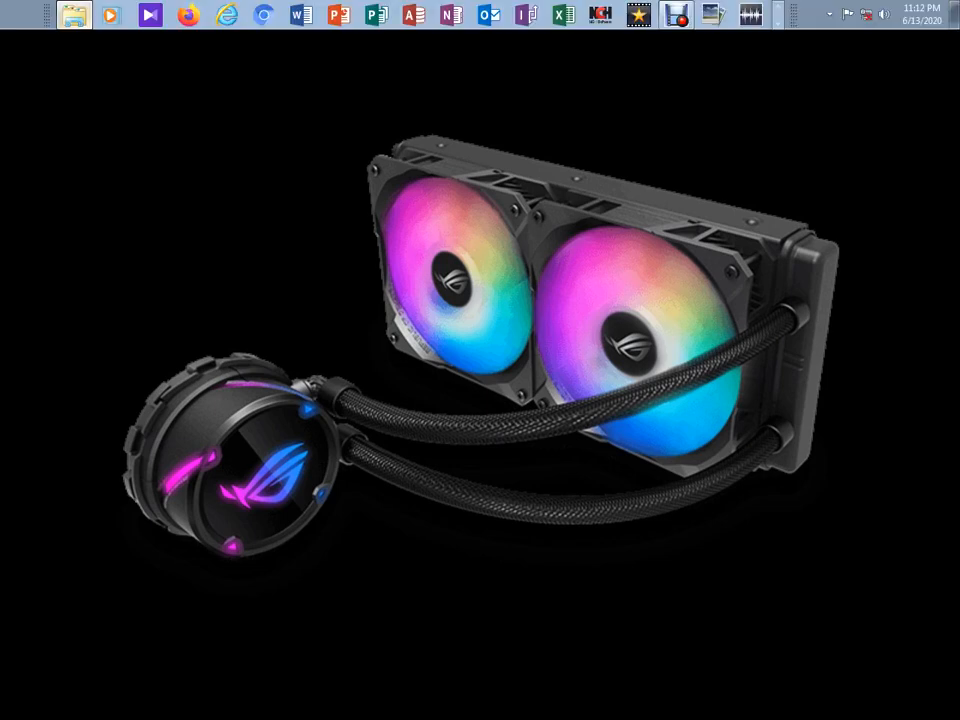
# Switch to Windows Explorer, go to the My Pictures folder and select the saved Untitled1 image
pyautogui.click(74, 14)
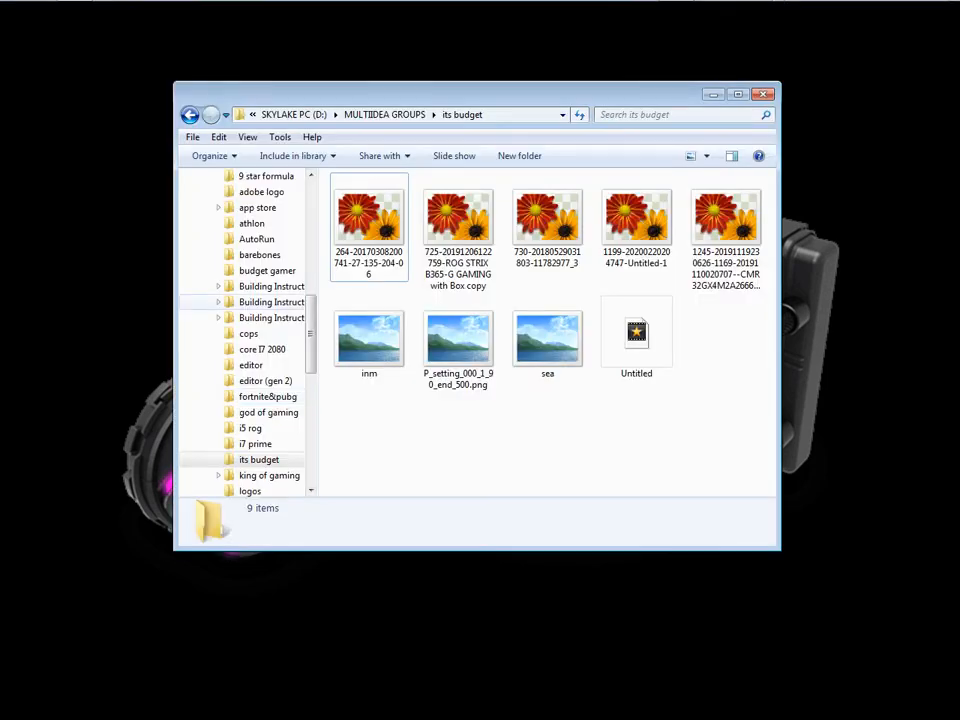
pyautogui.scroll(-2, 245, 333)
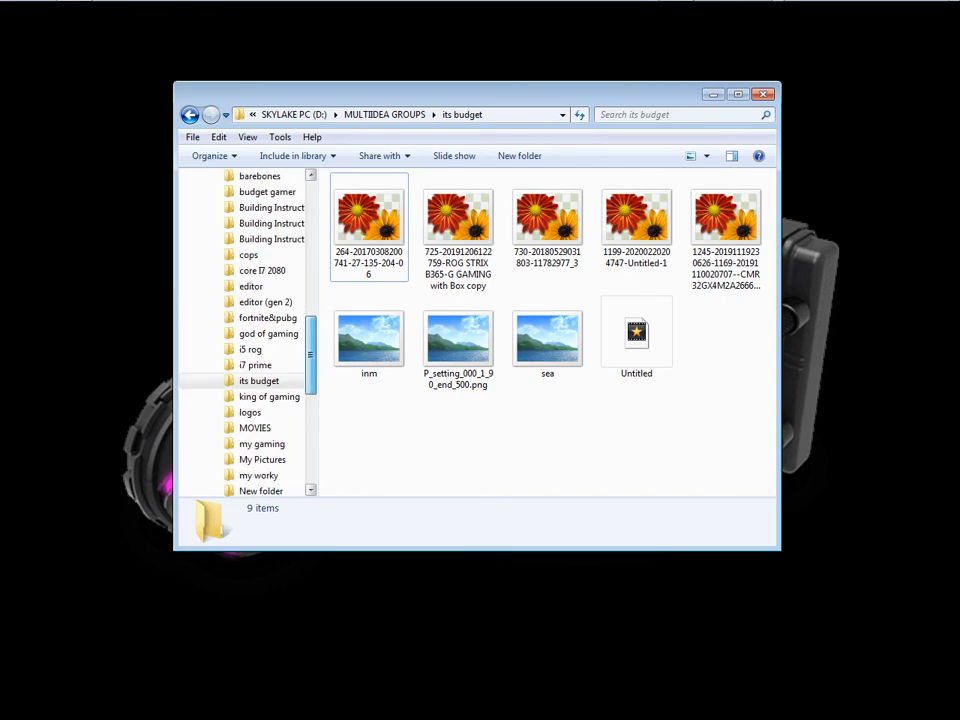
pyautogui.scroll(-1, 255, 412)
pyautogui.click(262, 443)
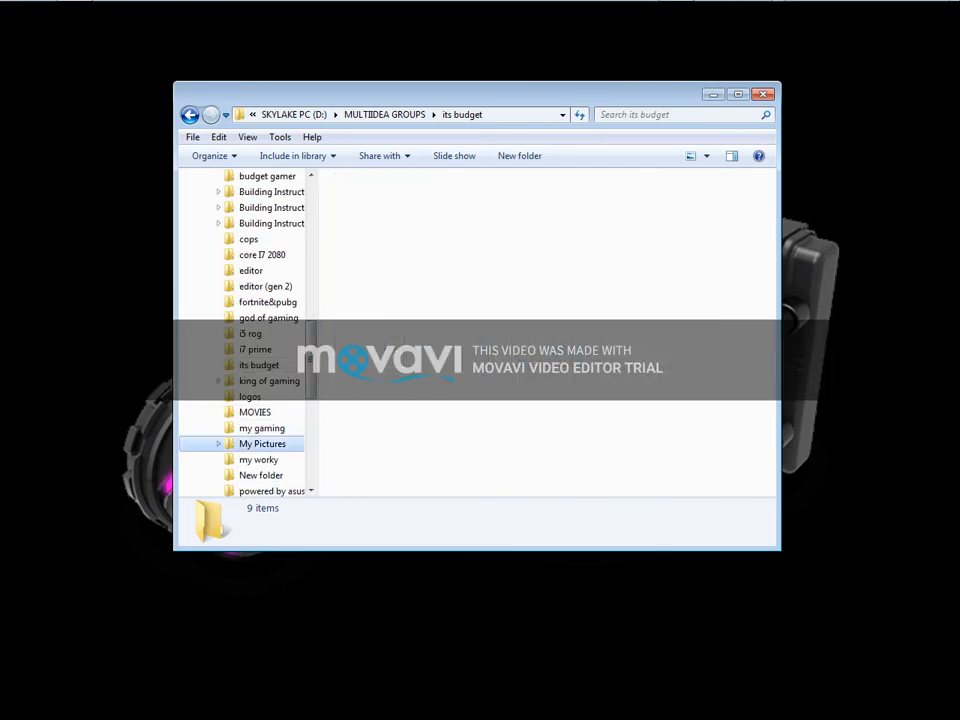
pyautogui.click(455, 332)
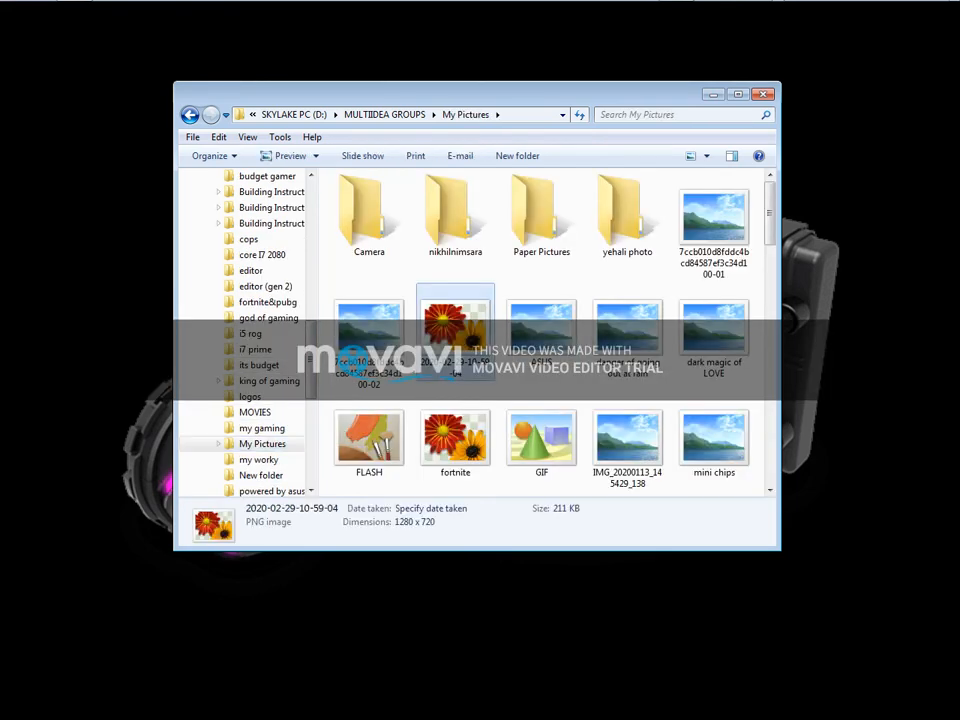
pyautogui.scroll(-8, 455, 350)
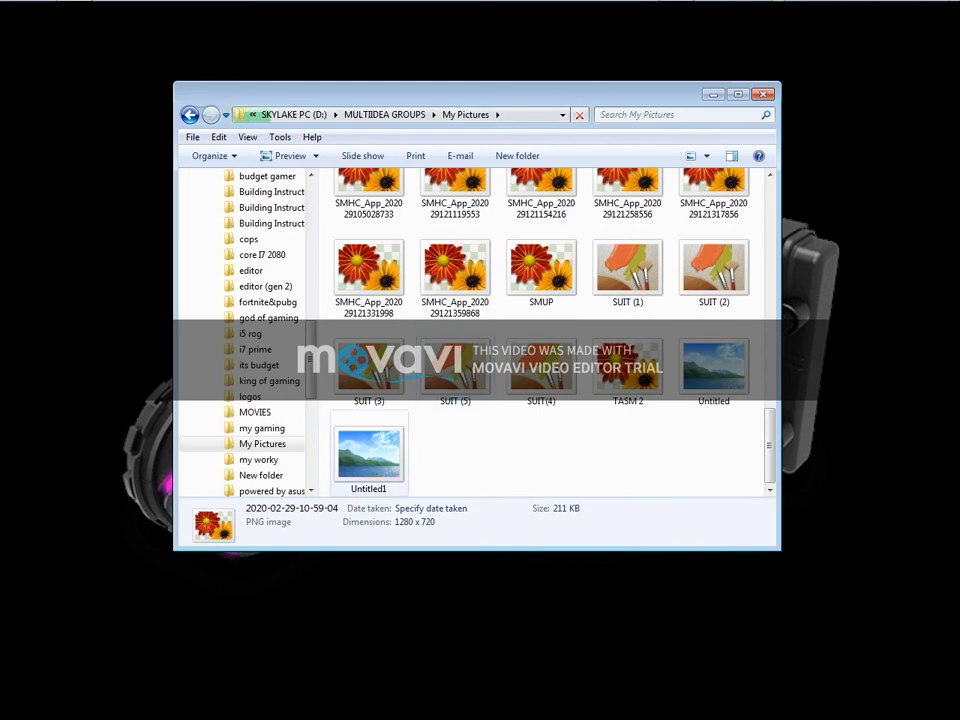
pyautogui.click(369, 453)
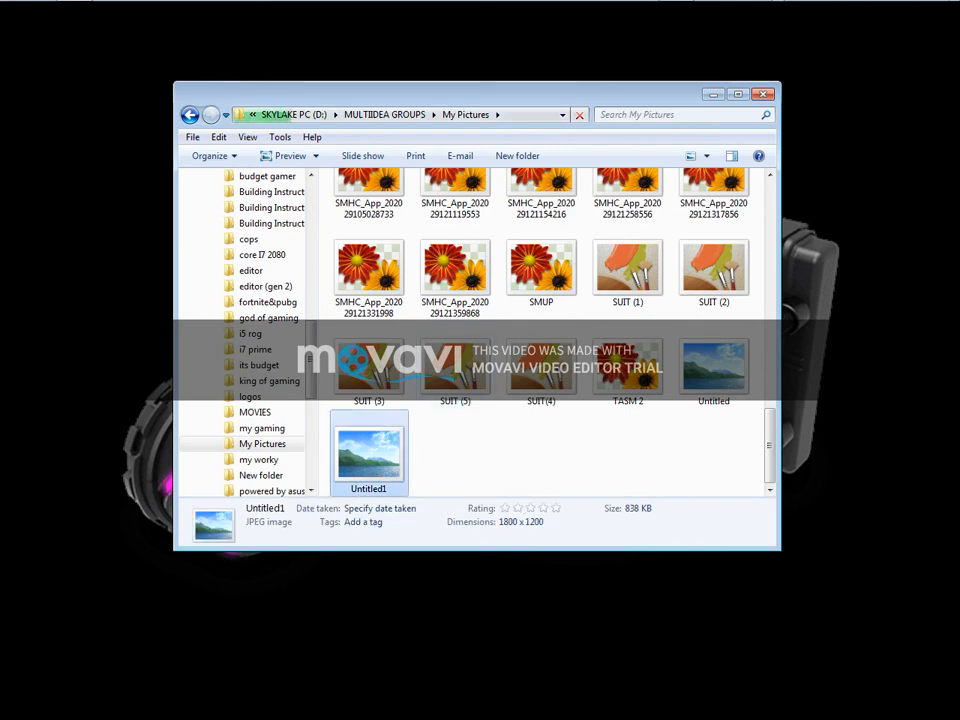